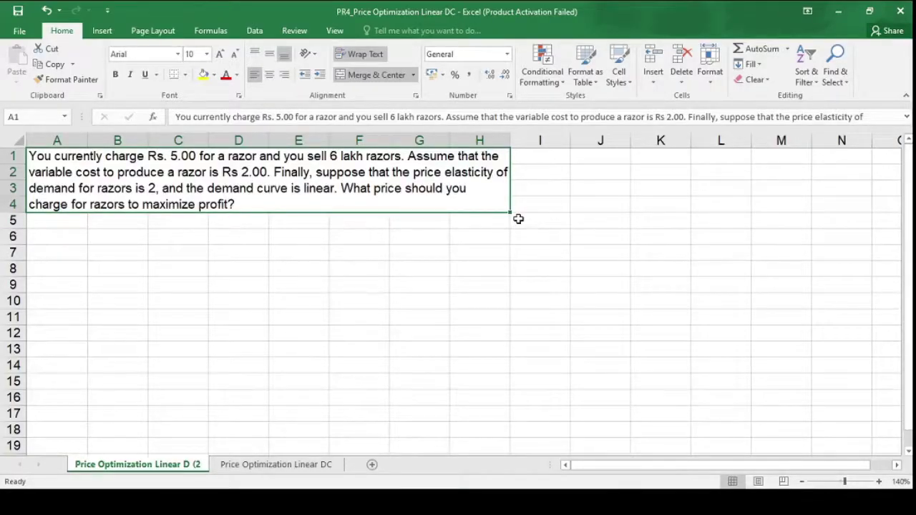
Step: Enter the headings Price, Demand, Elasticity and Cost in A6:D6
left_click(57, 266)
left_click(66, 252)
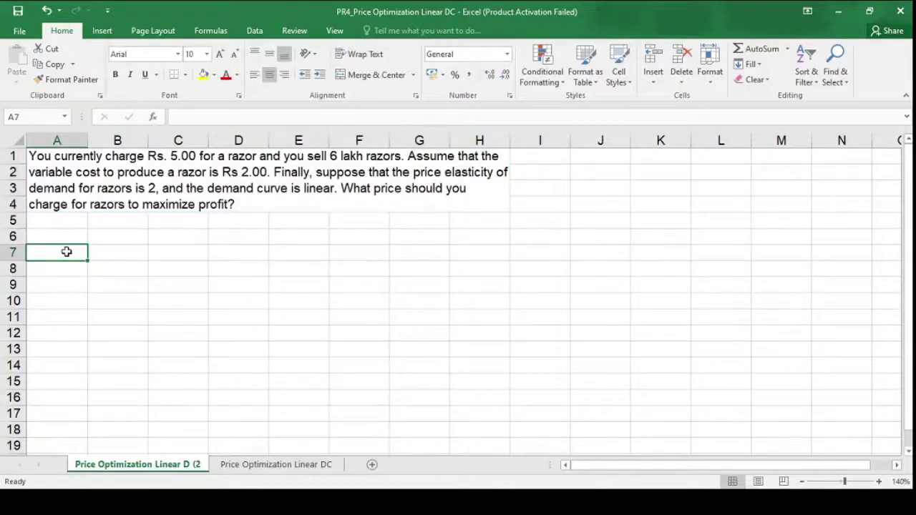
left_click(77, 239)
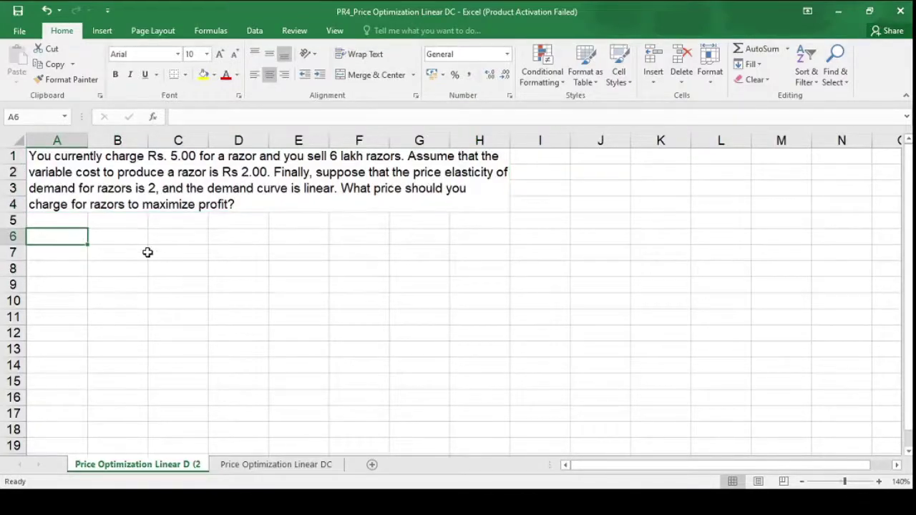
type("Price")
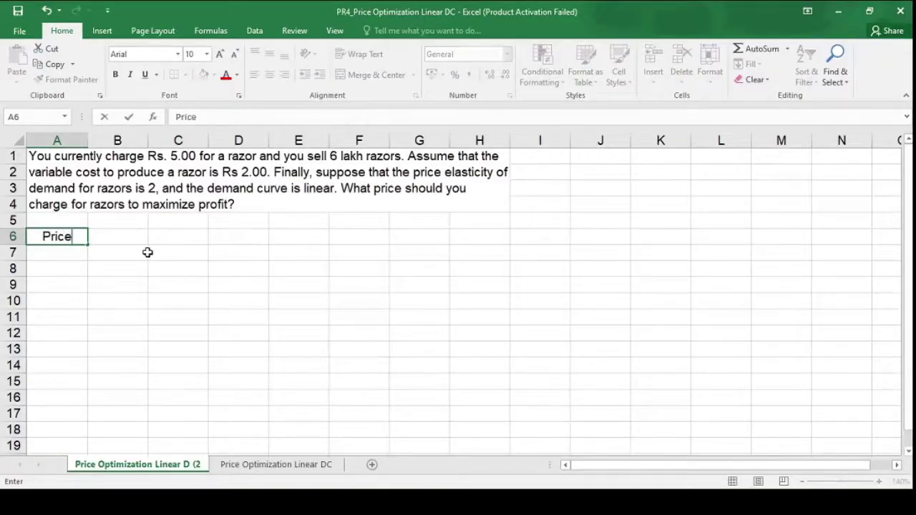
key("Tab")
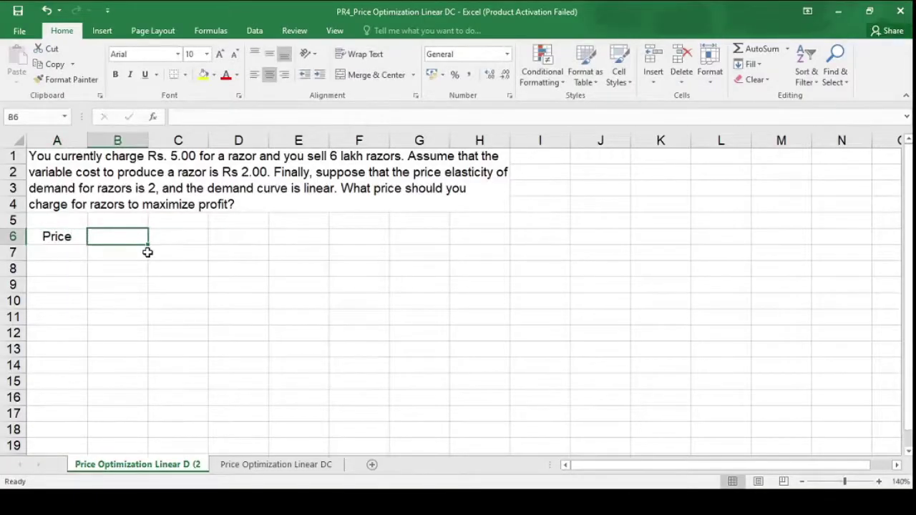
type("Demand")
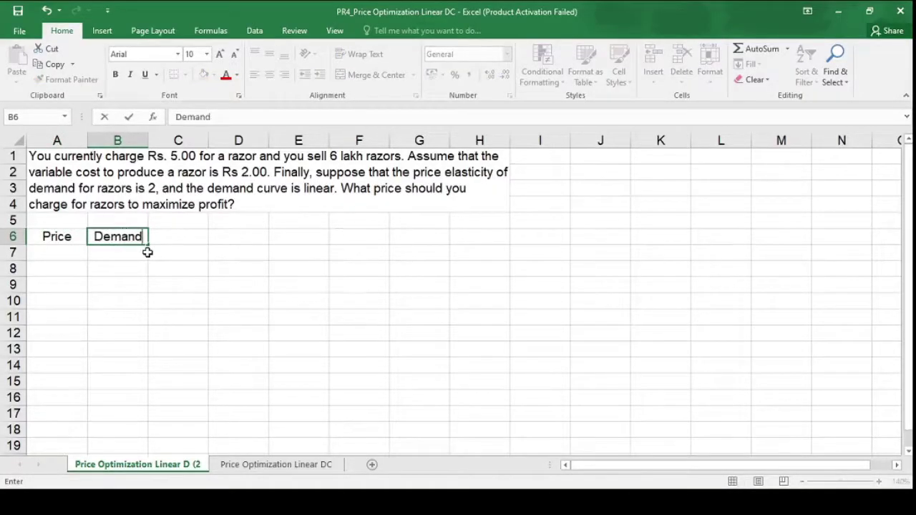
key("Tab")
type("Elastic")
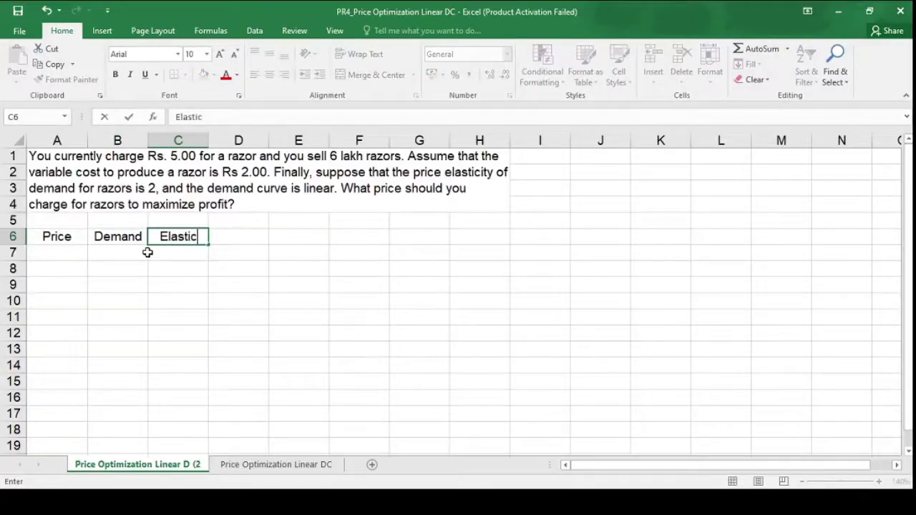
type("ity")
key("Tab")
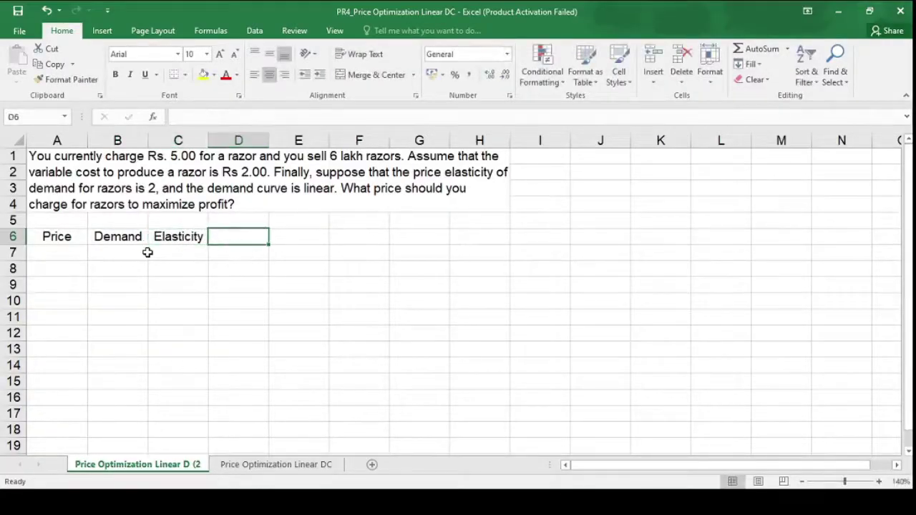
type("Cost")
key("Return")
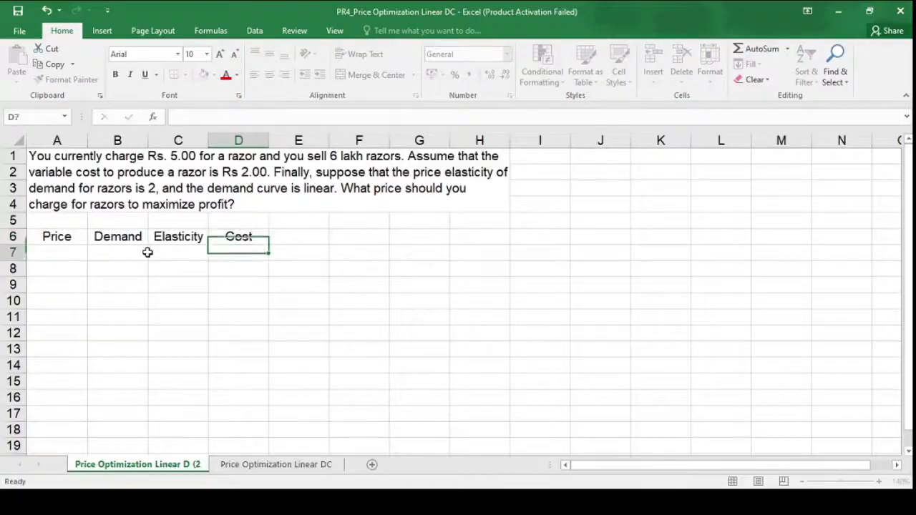
Step: Enter the current values 5, 6, 2 and 2 in A7:D7
key("Left")
key("Left")
key("Left")
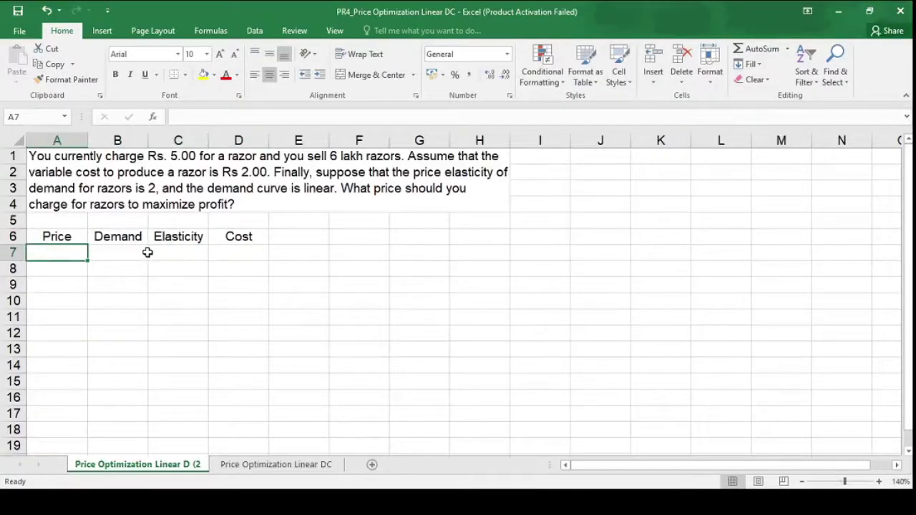
type("5")
key("Tab")
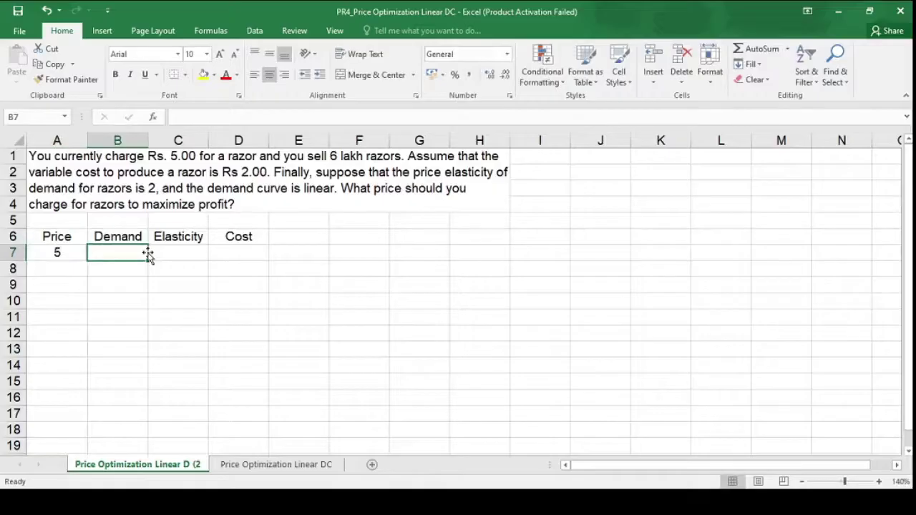
type("6")
key("Tab")
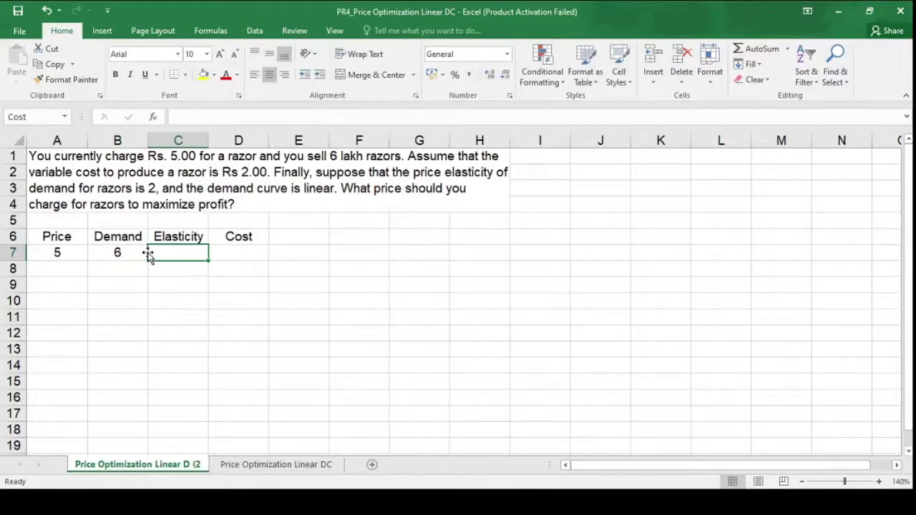
type("2")
key("Tab")
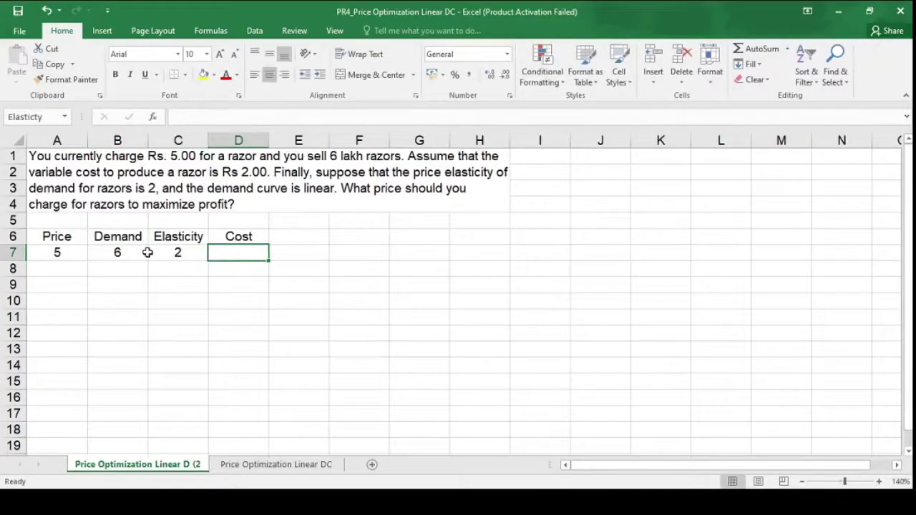
type("2")
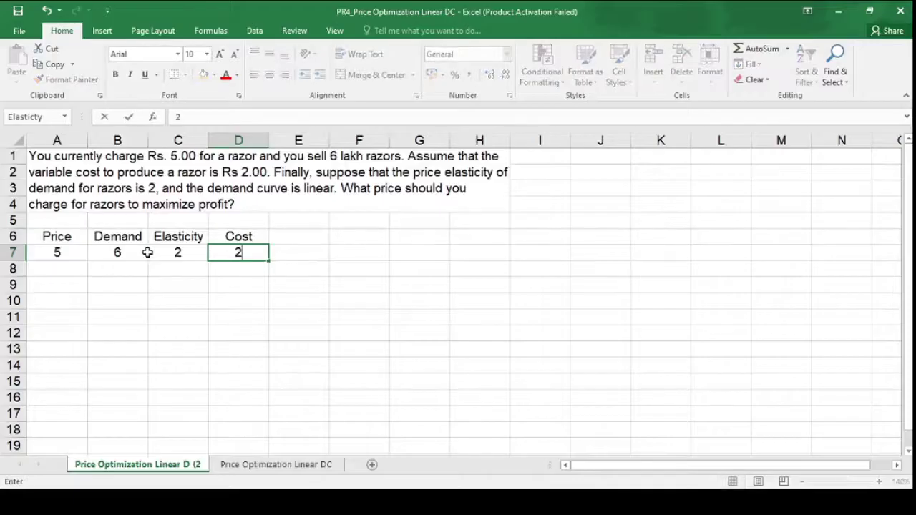
key("Return")
key("Left")
key("Left")
key("Left")
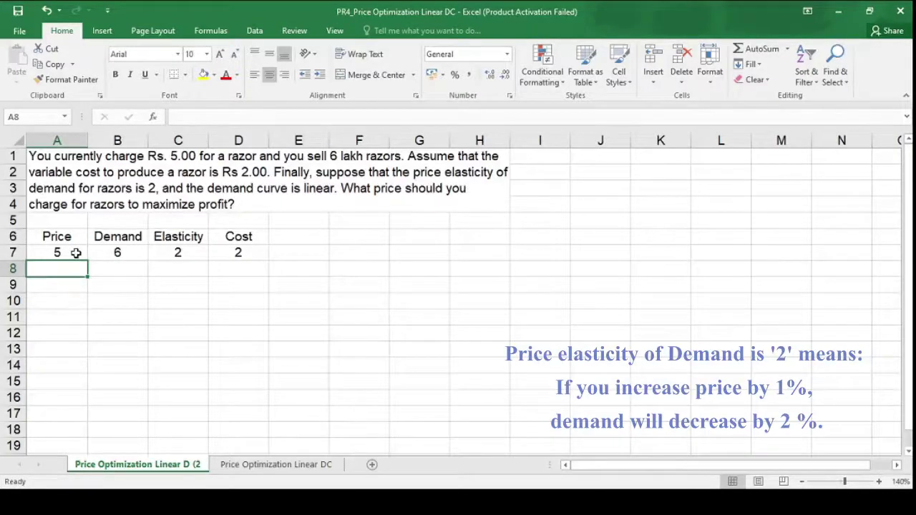
Step: Enter =A7+A7*1% in A8 to get the 1% higher price of 5.05
type("=")
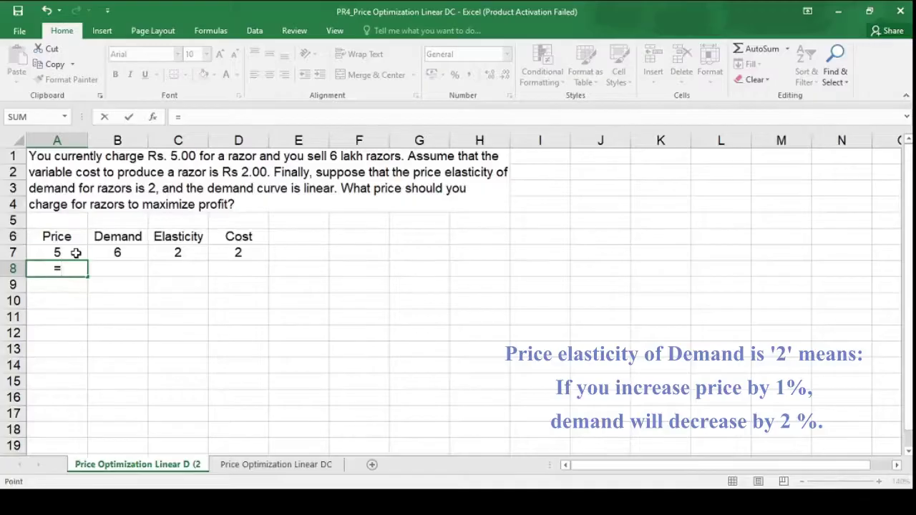
left_click(75, 252)
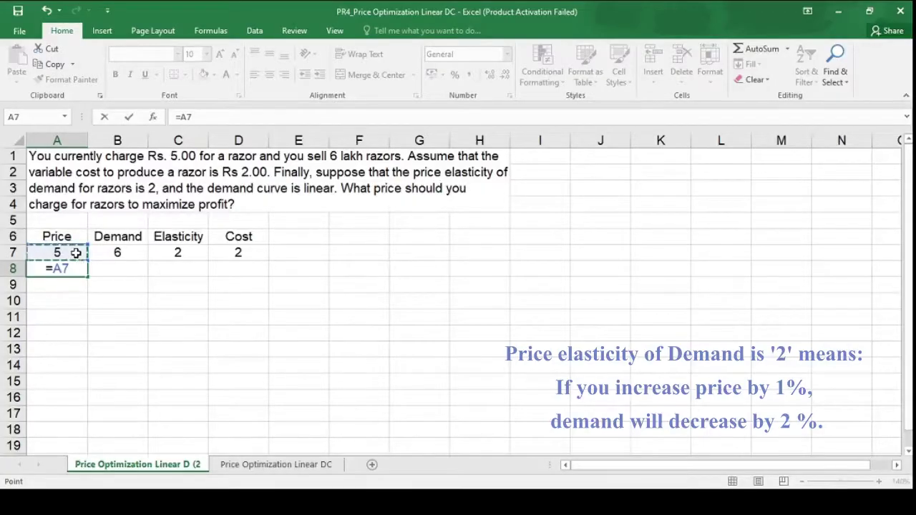
type("+")
left_click(75, 252)
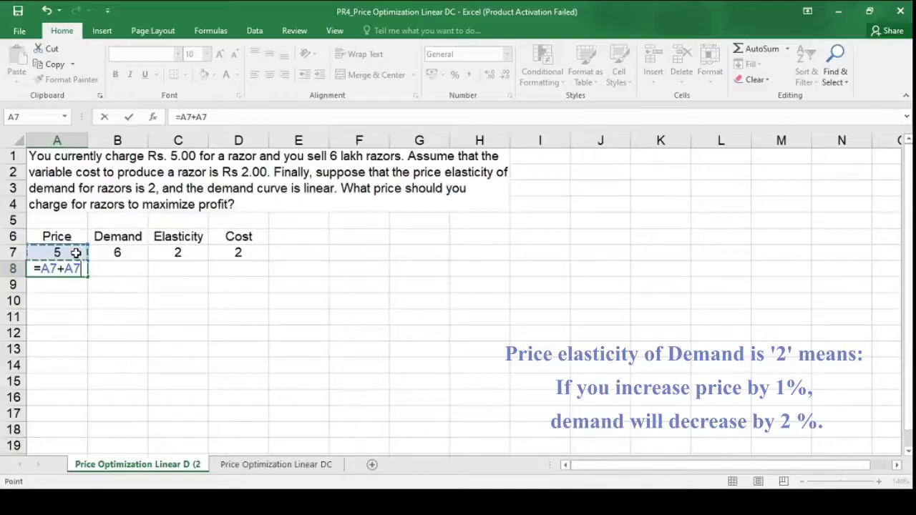
type("*")
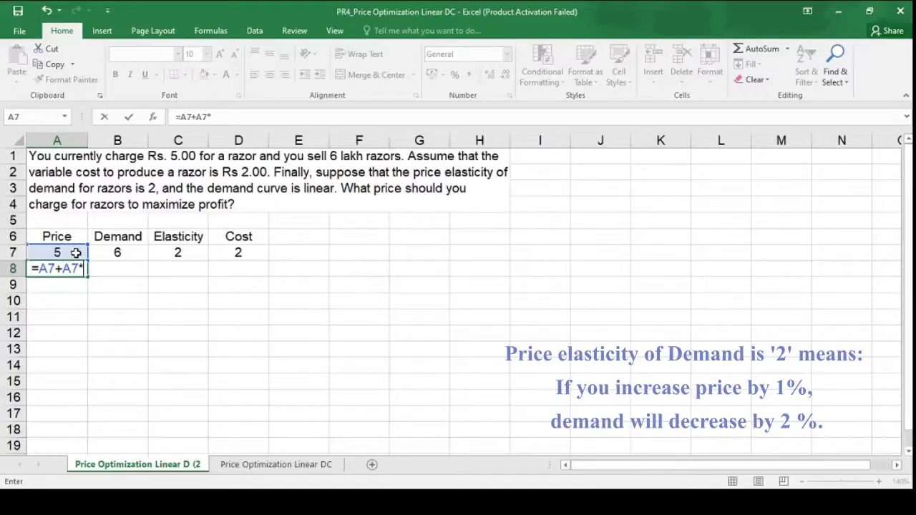
type("1%")
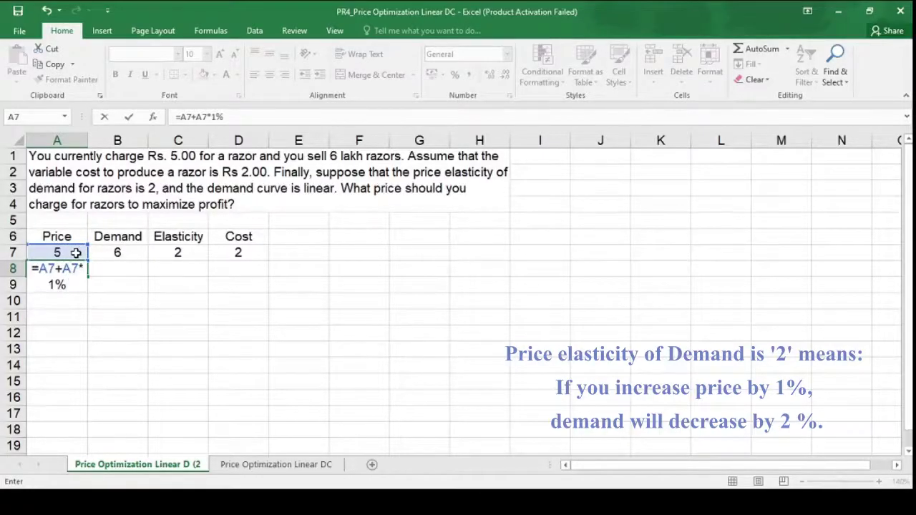
key("Return")
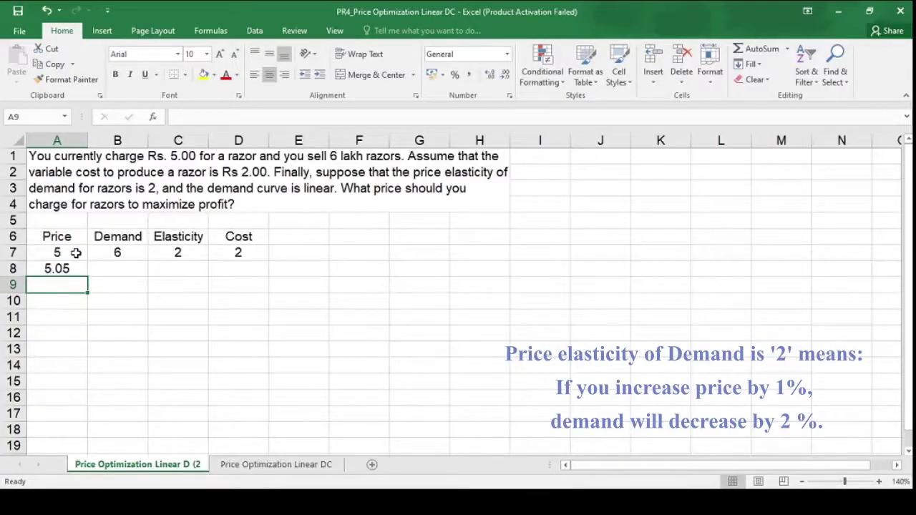
left_click(70, 267)
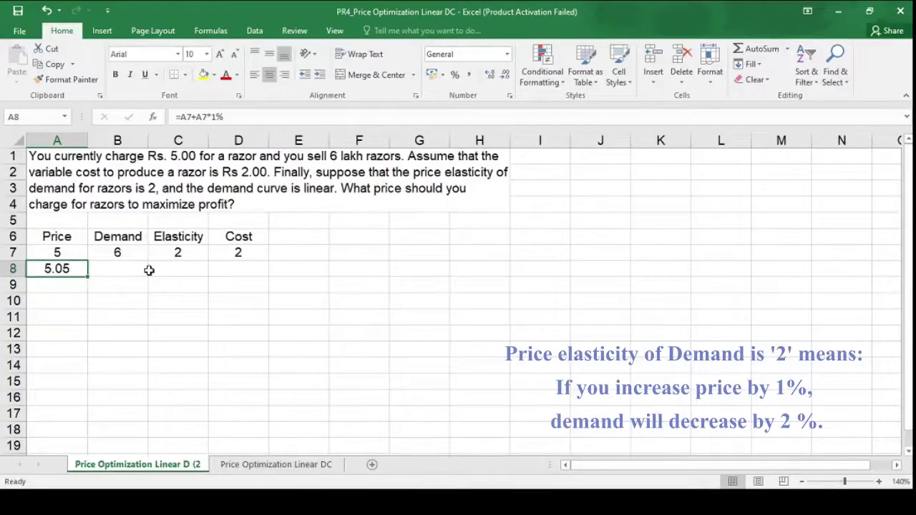
left_click(128, 270)
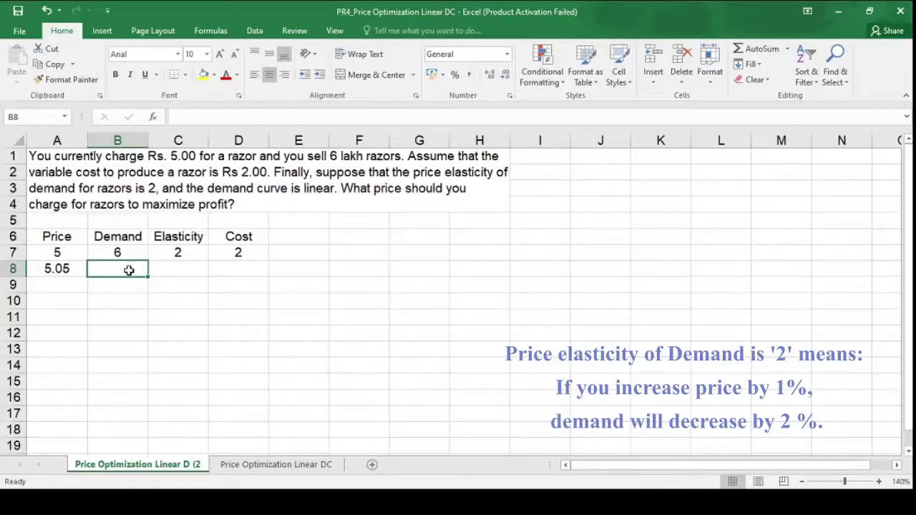
Step: Enter =B7-B7*C7% in B8, giving a new demand of 5.88
key("alt+m")
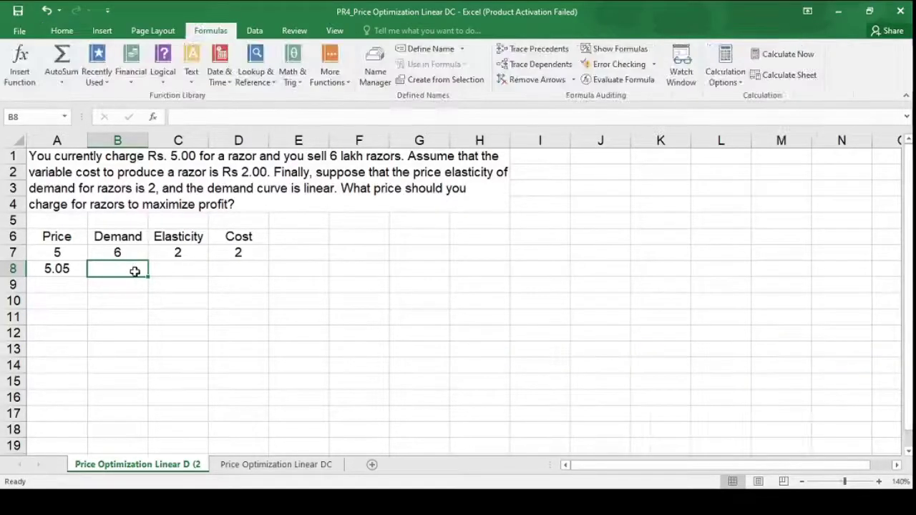
type("=")
left_click(133, 256)
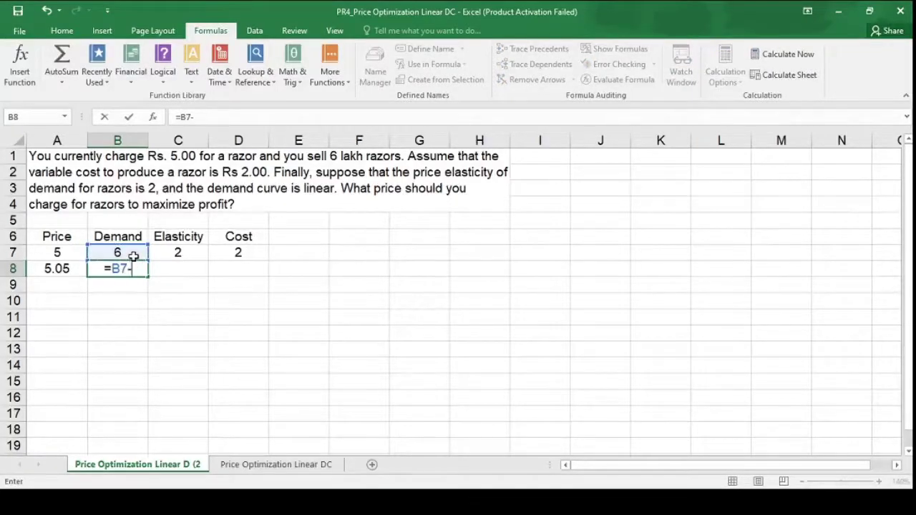
type("-")
left_click(133, 255)
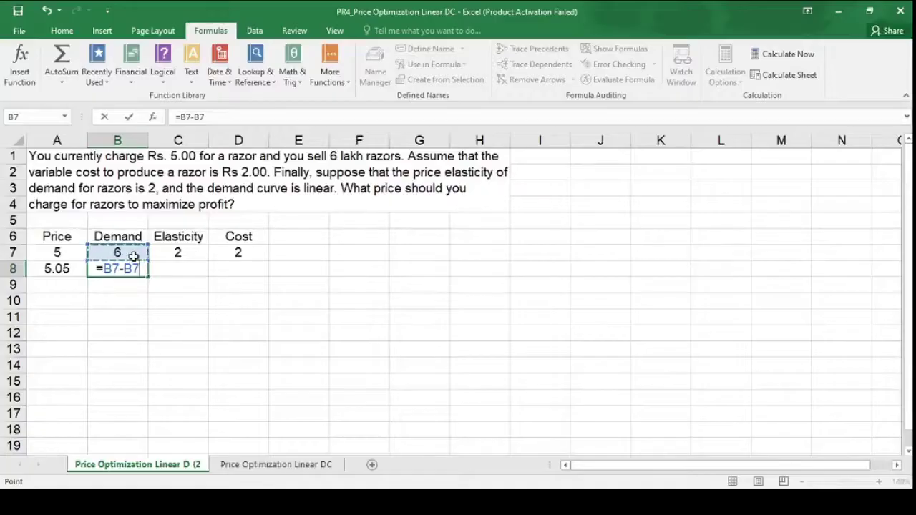
type("*")
left_click(172, 252)
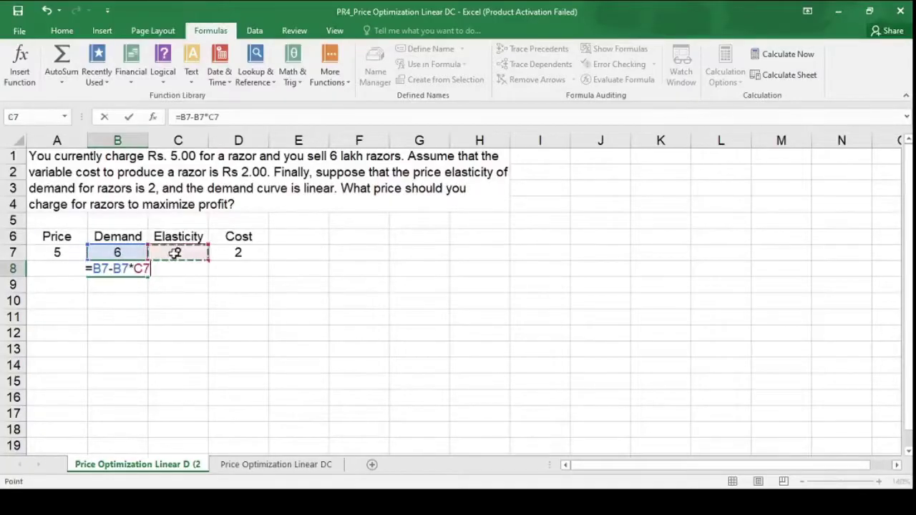
type("%")
key("Return")
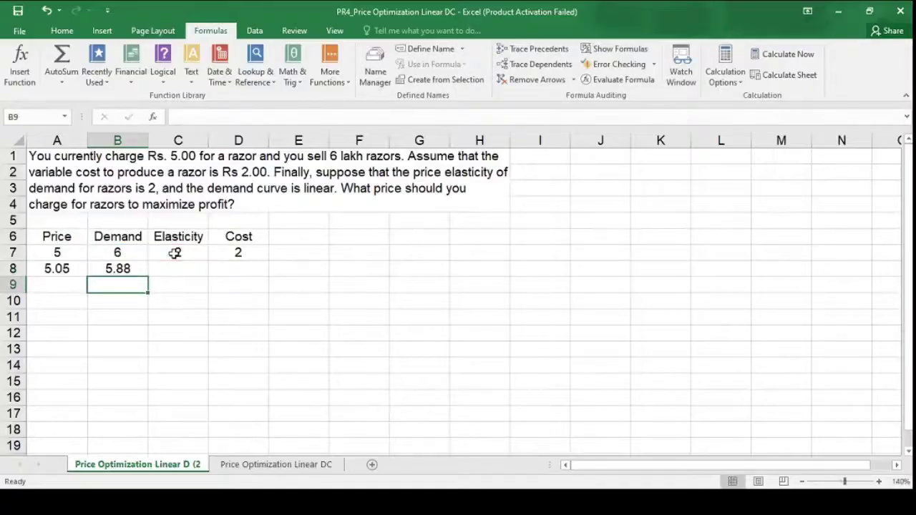
left_click(129, 269)
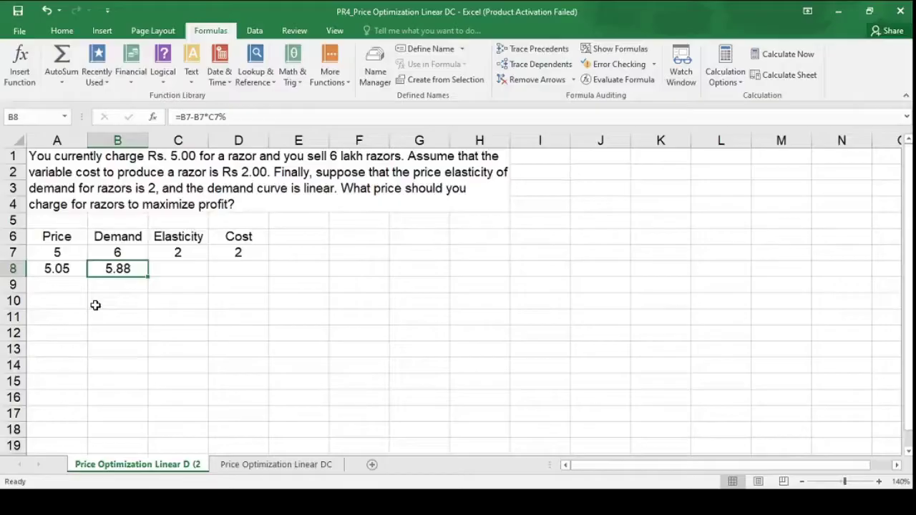
Step: Select A7:B8 and insert a plain scatter chart of the price and demand values
left_click_drag(73, 253, 105, 268)
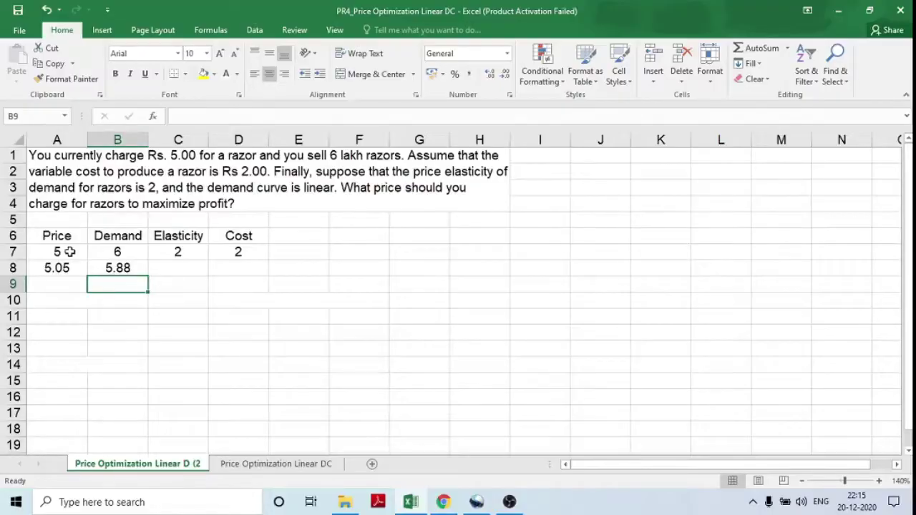
left_click_drag(70, 251, 106, 266)
left_click(102, 30)
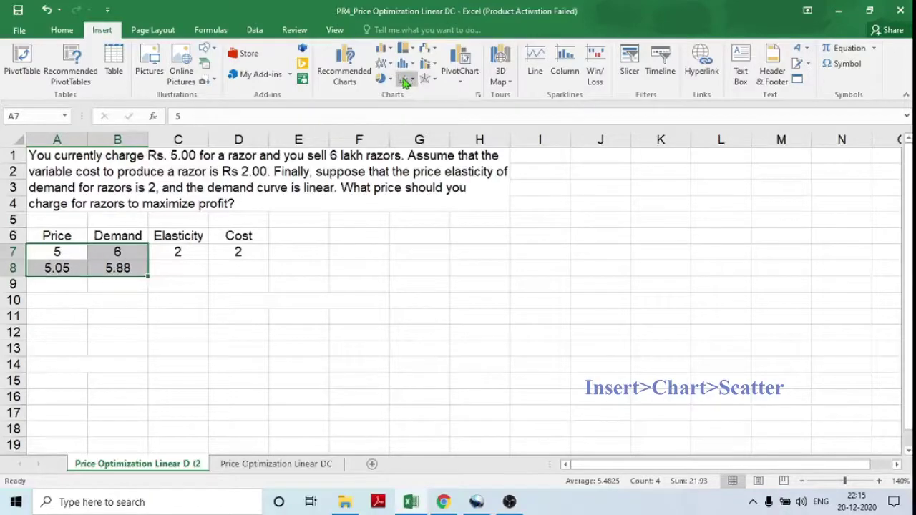
left_click(405, 80)
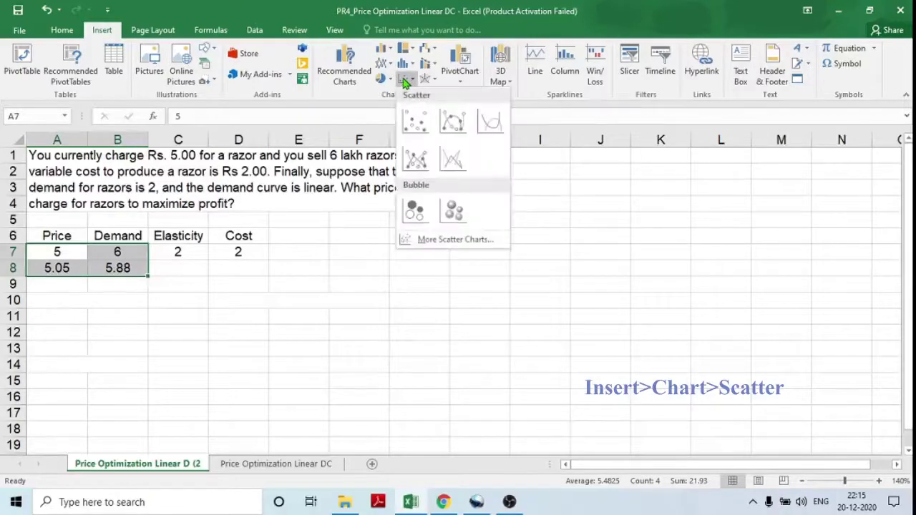
left_click(412, 124)
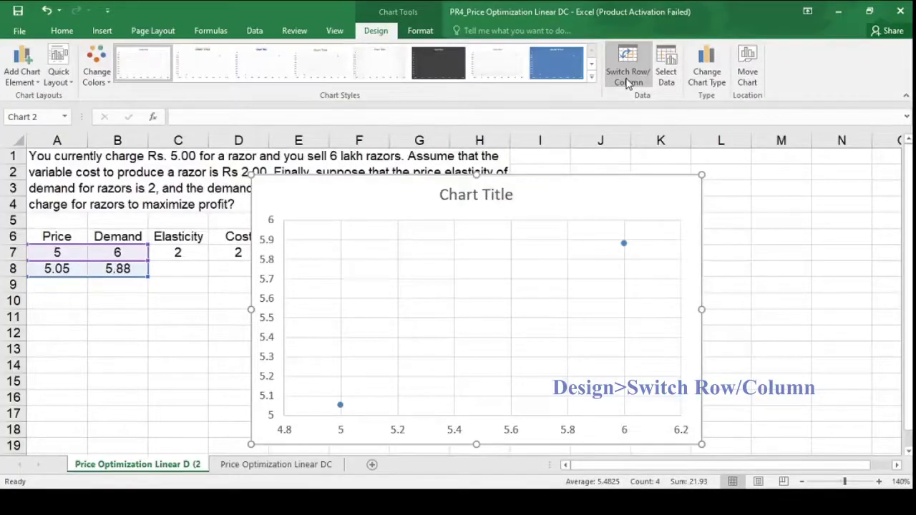
Step: Switch rows and columns so price is horizontal, then add a linear trendline to the series
left_click(627, 64)
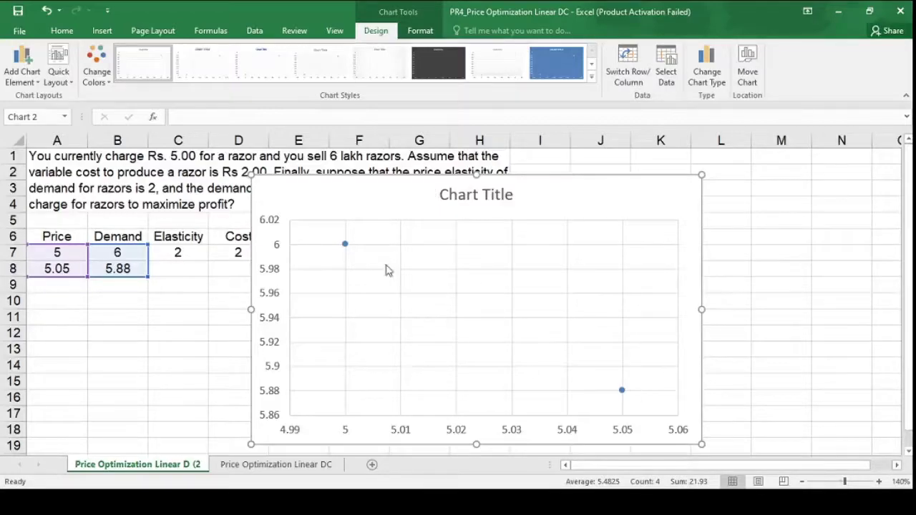
left_click(390, 304)
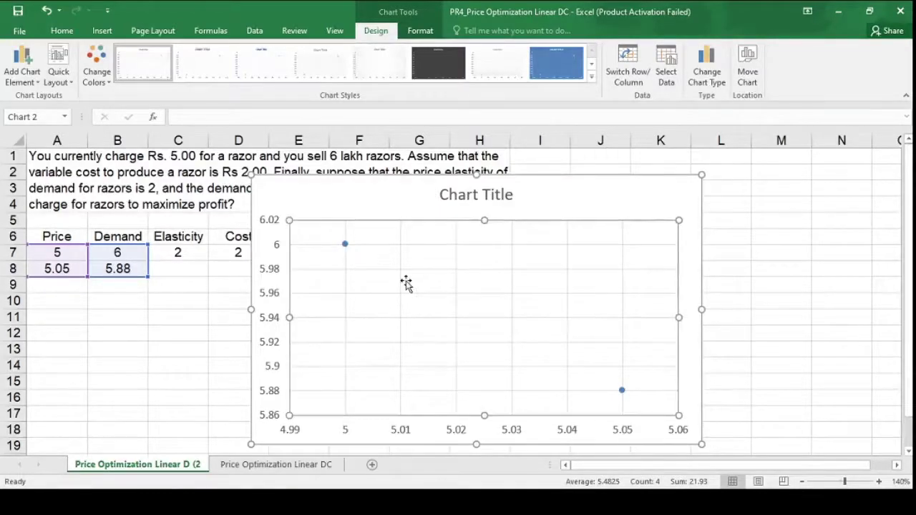
left_click(344, 245)
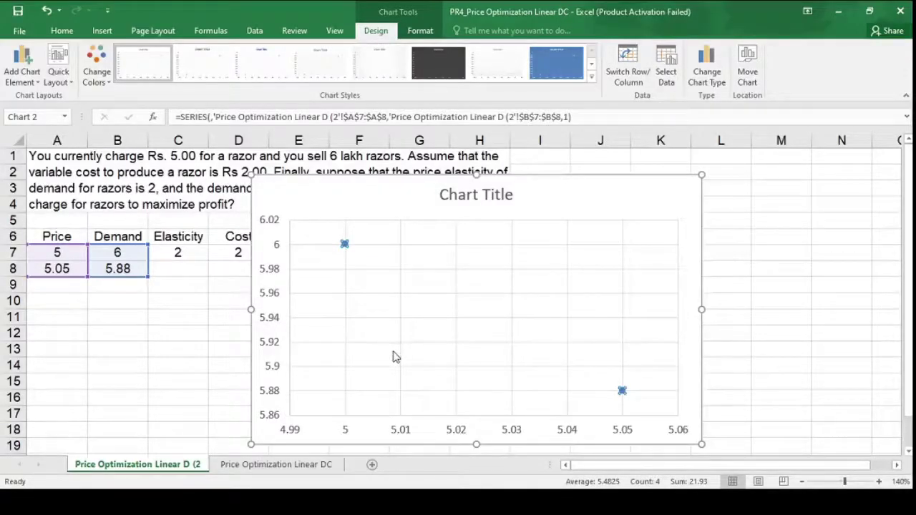
key("alt+j")
key("c")
key("a")
key("t")
key("l")
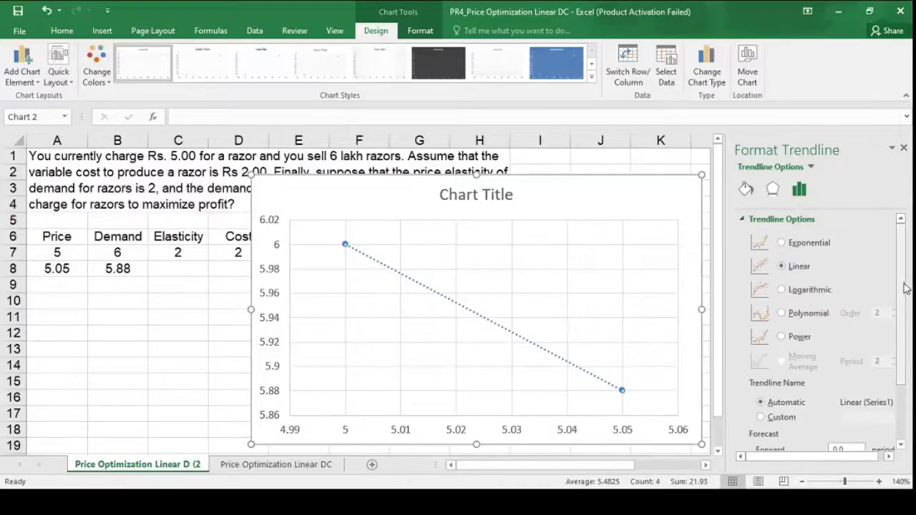
Step: Display the equation y = -2.4x + 18 on the chart and close the Format Trendline pane
left_click_drag(903, 289, 906, 352)
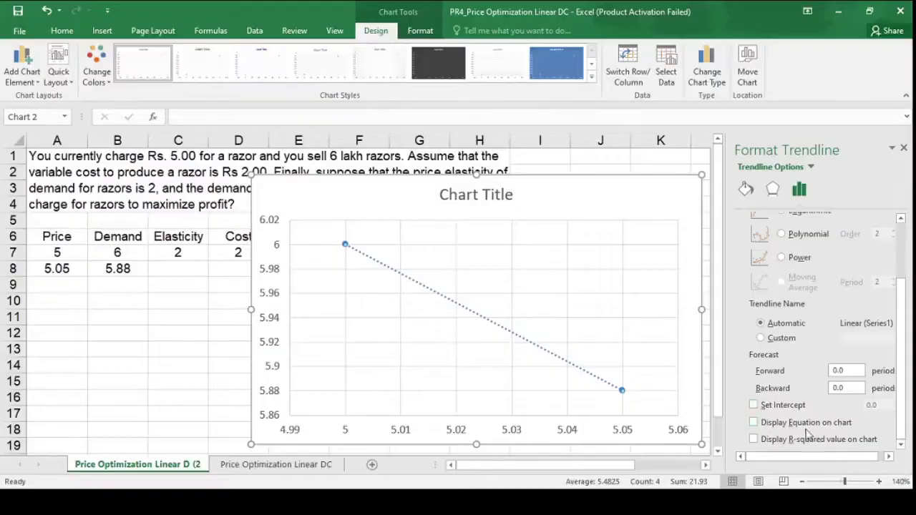
left_click(753, 422)
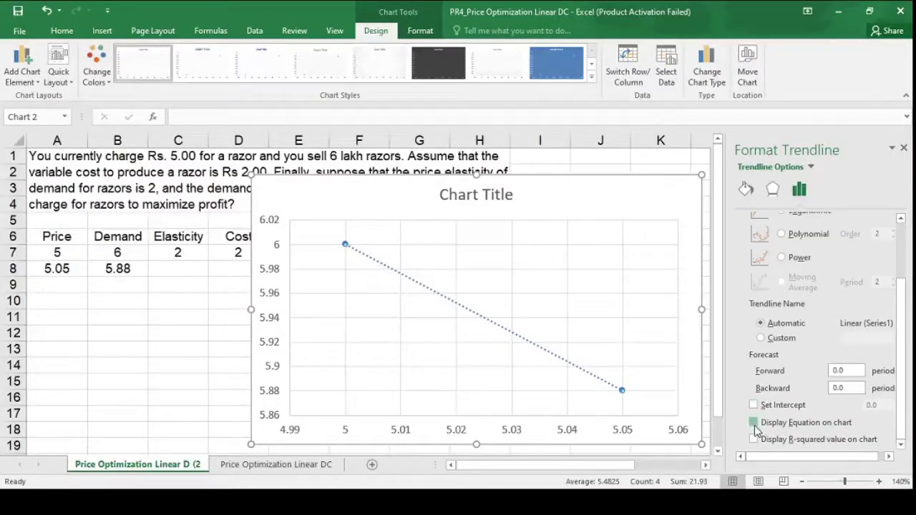
left_click(904, 147)
left_click(549, 390)
Step: Move the equation label higher on the chart and label A10 'Profit at current Price'
left_click_drag(556, 384, 531, 275)
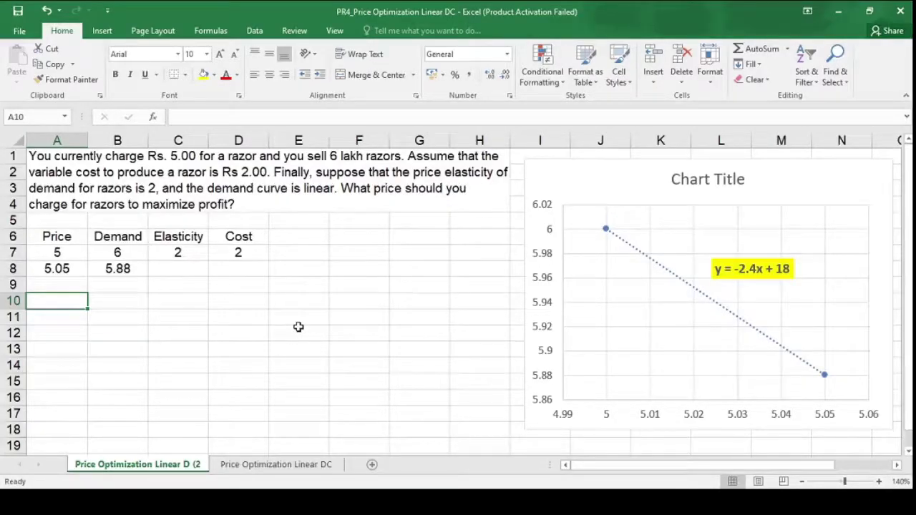
type("Profit")
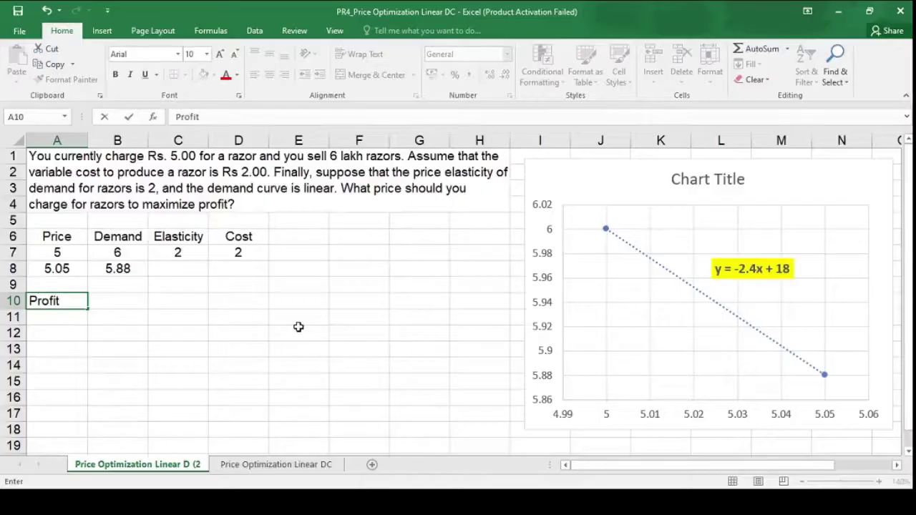
type(" at current Price")
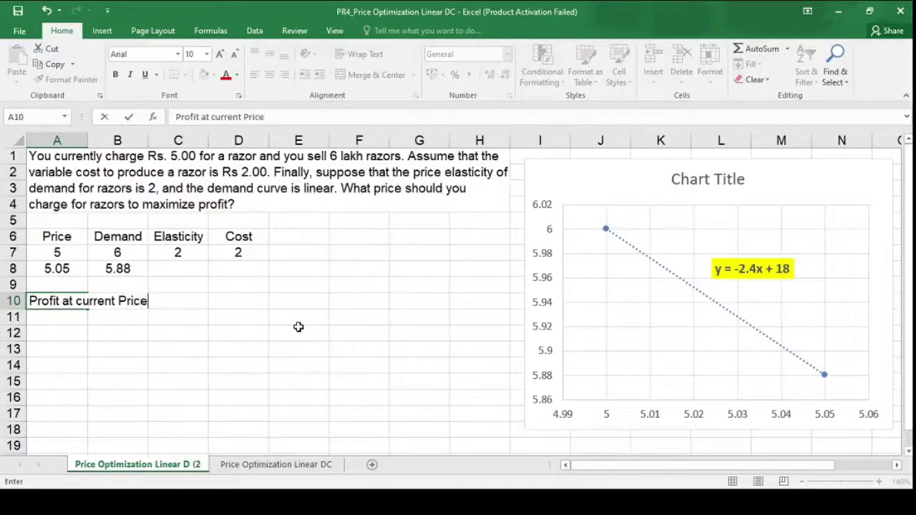
key("Return")
Step: Label D10 '(Price-Cost)*Demand'
key("Up")
key("Right")
key("Right")
key("Right")
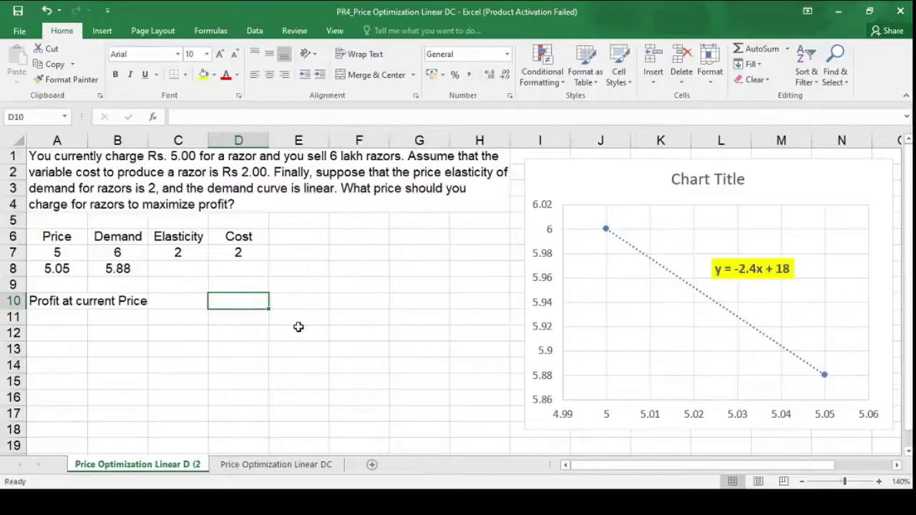
type("Price-Cpst")
key("BackSpace")
key("BackSpace")
key("BackSpace")
type("ost")
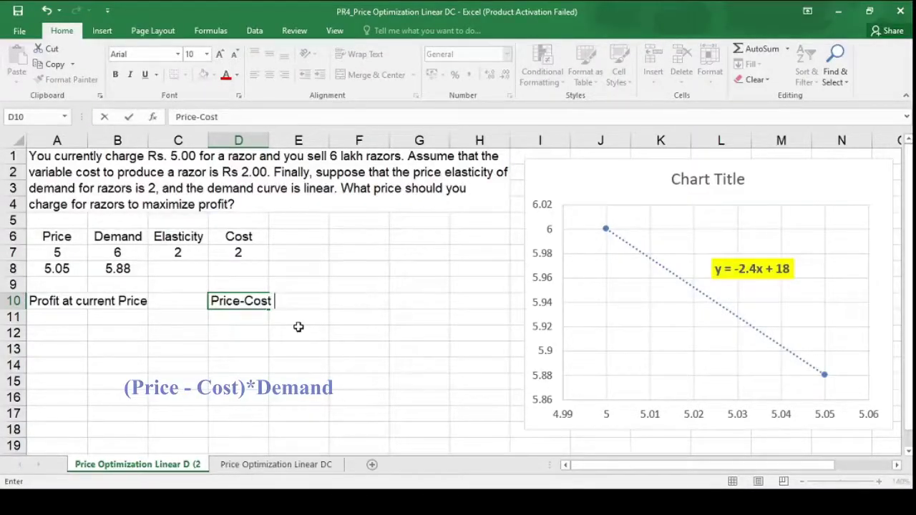
key("Left")
key("Left")
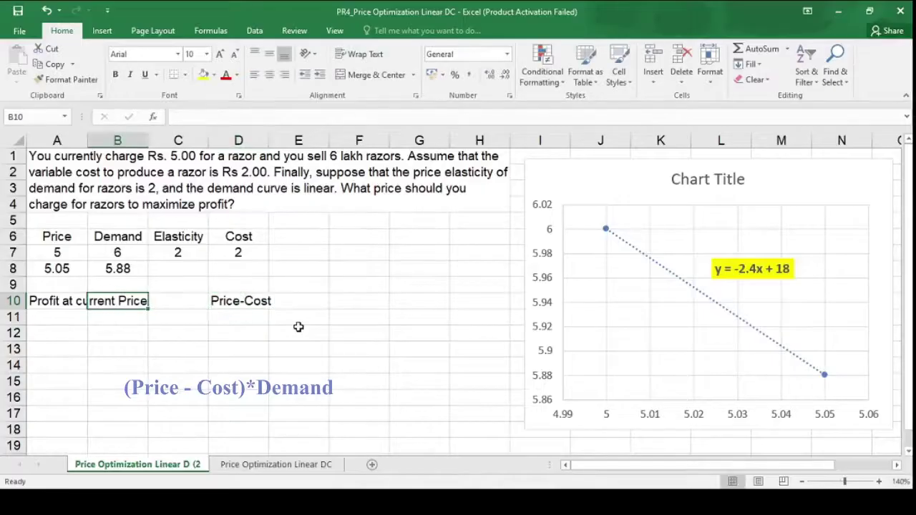
key("Right")
key("Right")
left_click(242, 117)
key("Home")
type("(")
key("End")
type(")*")
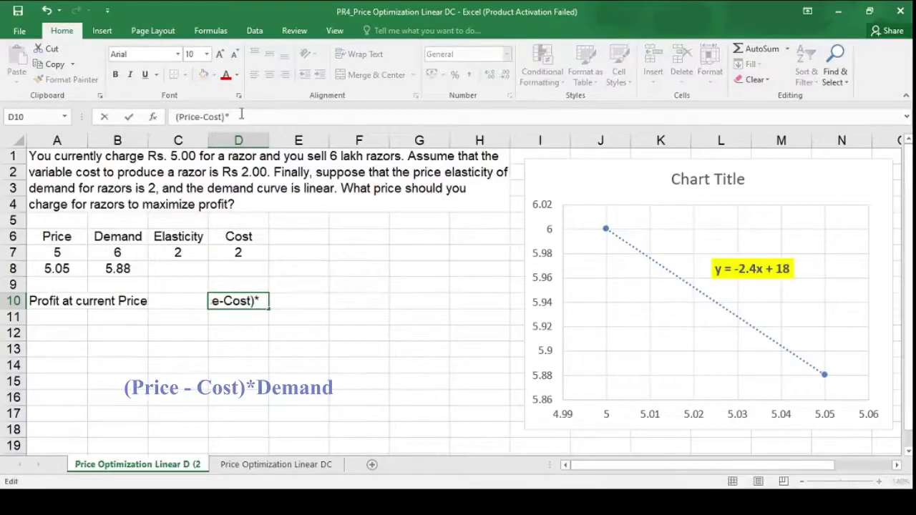
type("Demand")
key("Return")
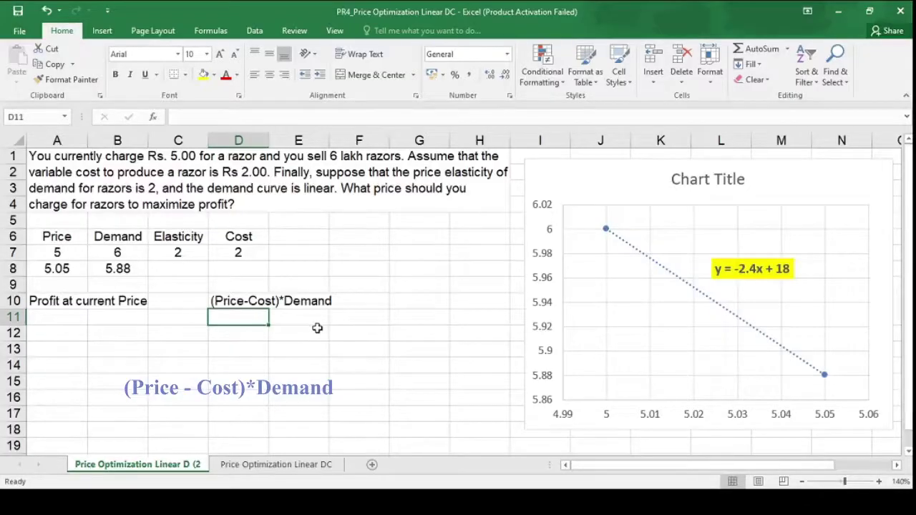
Step: Enter =(A7-D7)*B7 in D11, returning a current profit of 18
type("=")
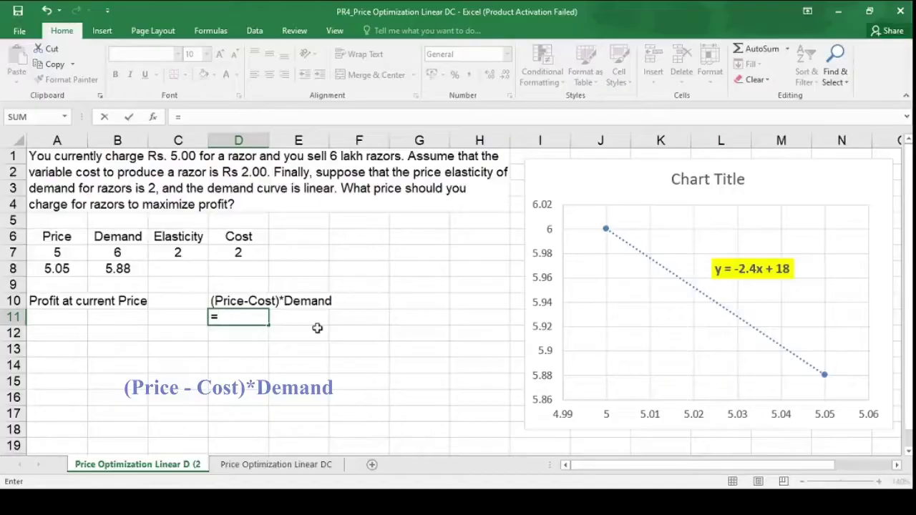
left_click(77, 256)
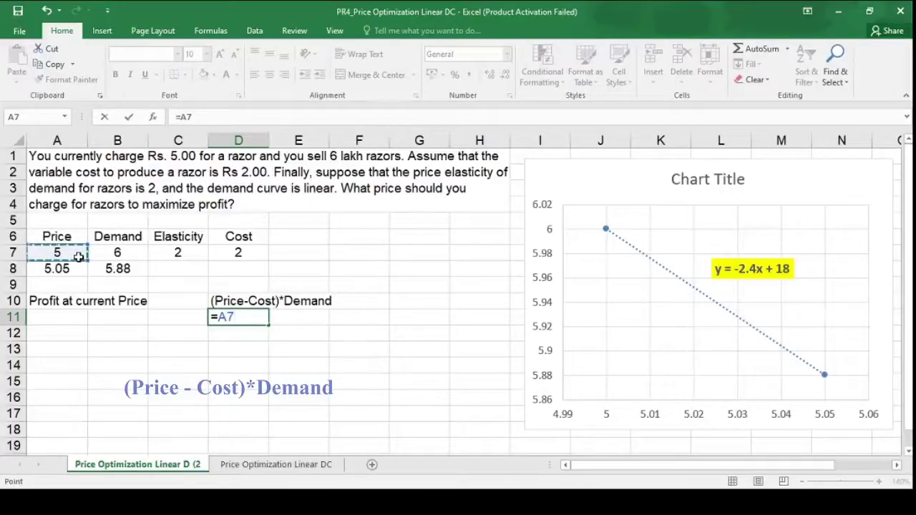
type("-")
left_click(261, 253)
type(")")
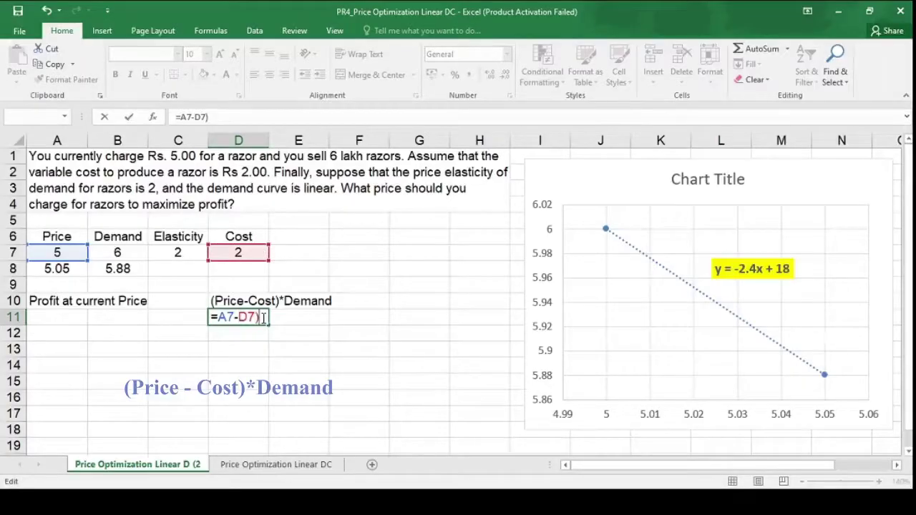
key("Left")
key("Left")
key("Left")
key("Left")
key("Left")
key("Left")
type("(")
key("Right")
key("Right")
key("Right")
key("Right")
key("Right")
key("Right")
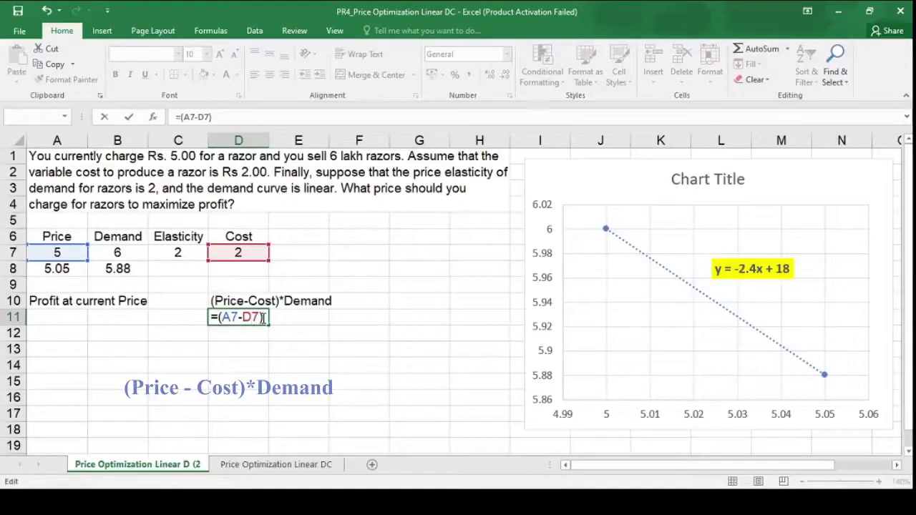
type("*")
left_click(129, 253)
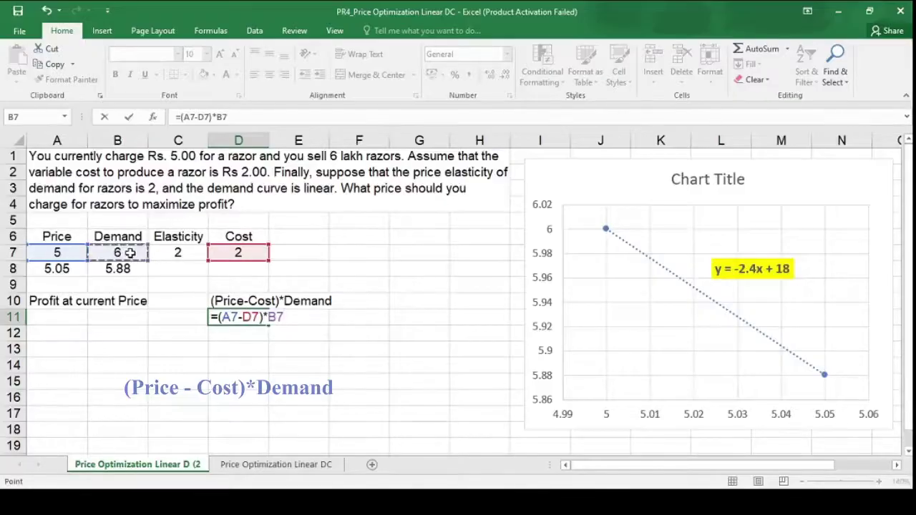
key("Return")
key("Up")
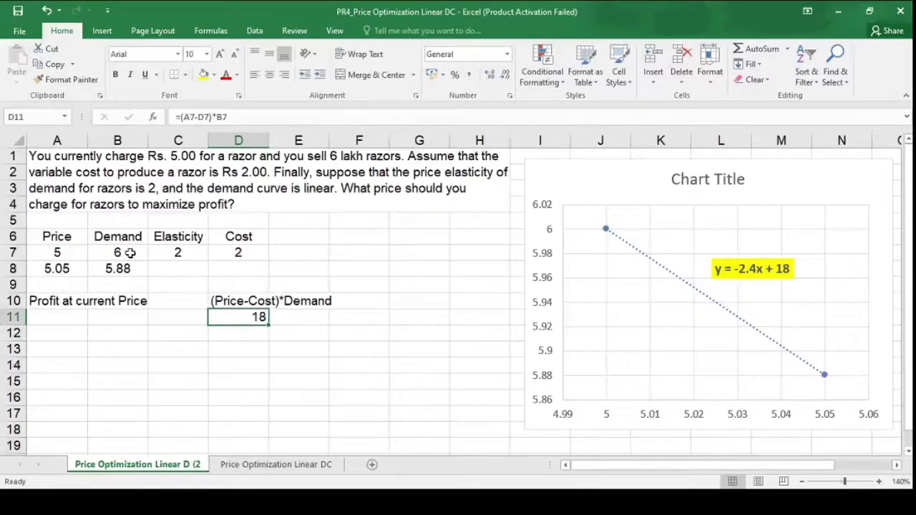
key("Right")
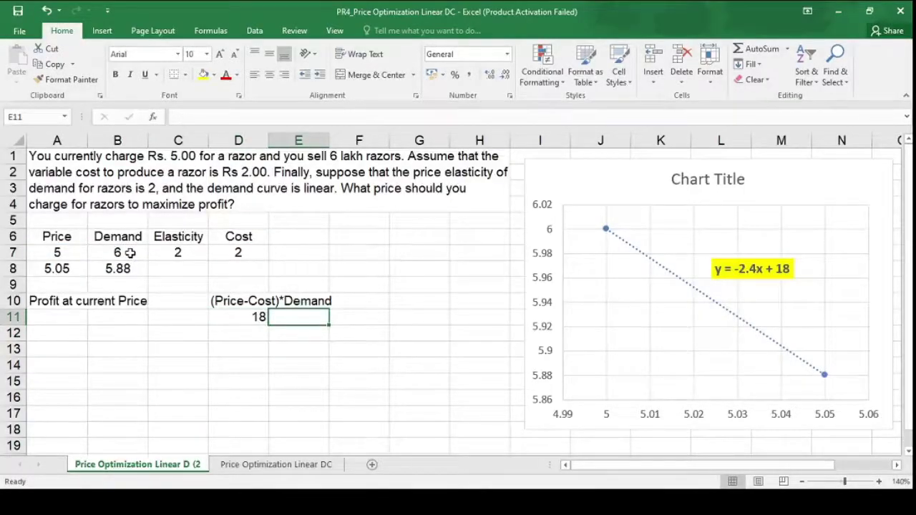
Step: Add the unit label 'Lakh' in E11 beside the profit
type("Lakh")
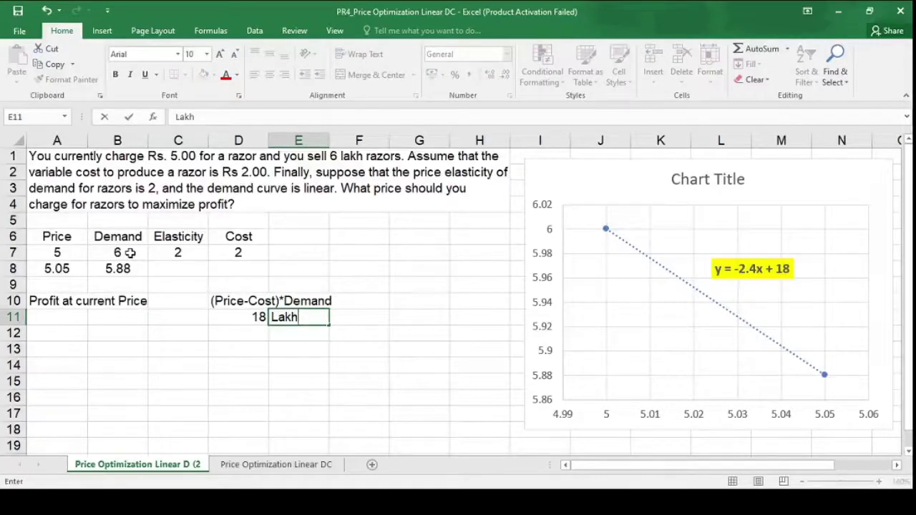
key("Return")
key("Left")
key("Left")
key("Left")
key("Left")
key("Down")
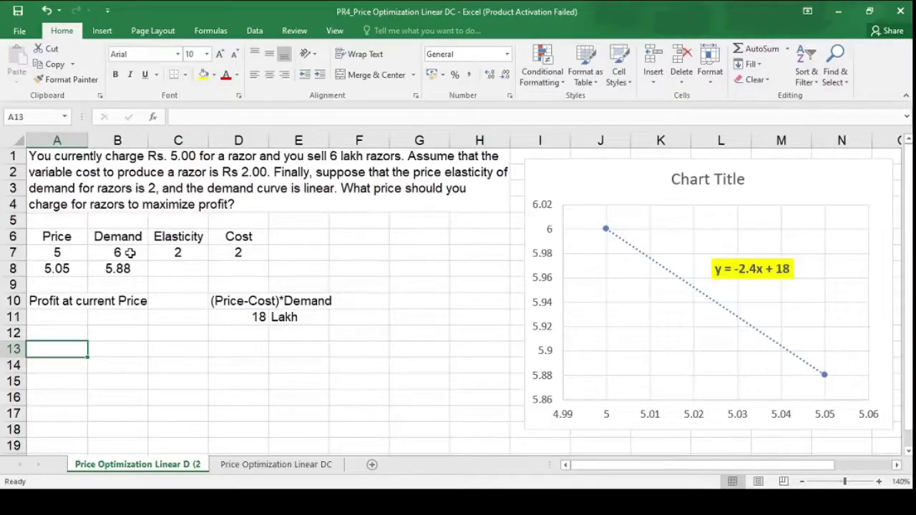
Step: Label A13, A14 and A15 as New Price, New Demand and New Profit
type("Ne")
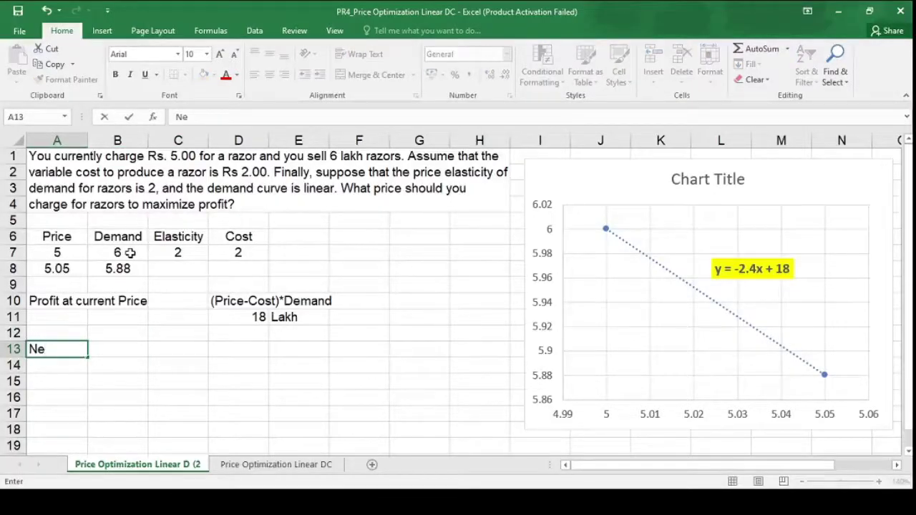
type("w Price")
key("Return")
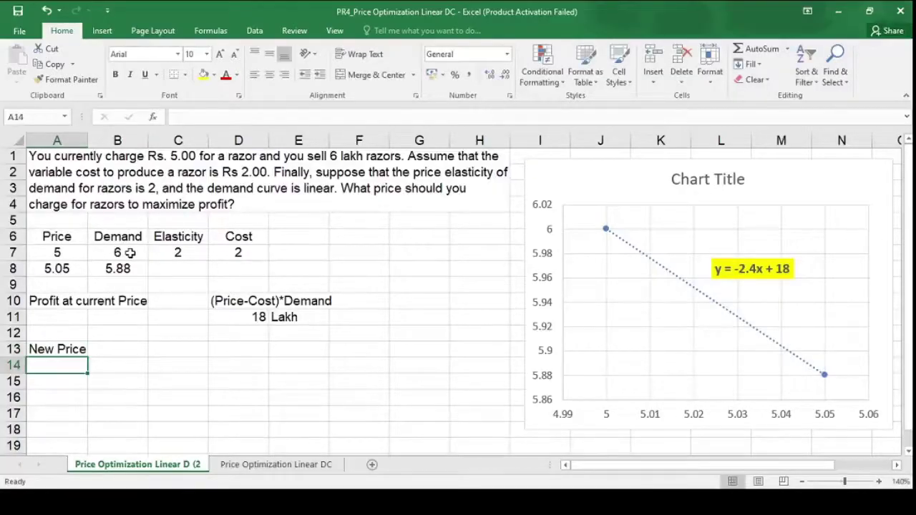
type("New ")
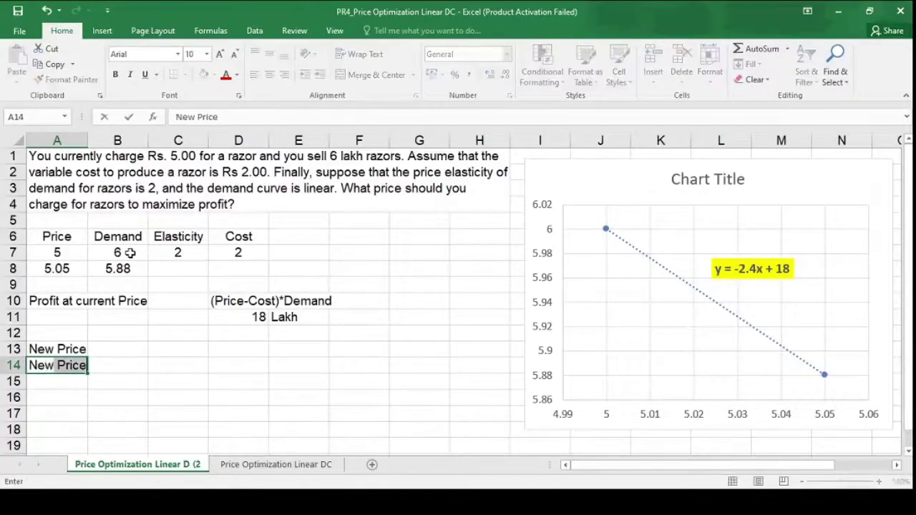
type("Demand")
key("Return")
type("New Price")
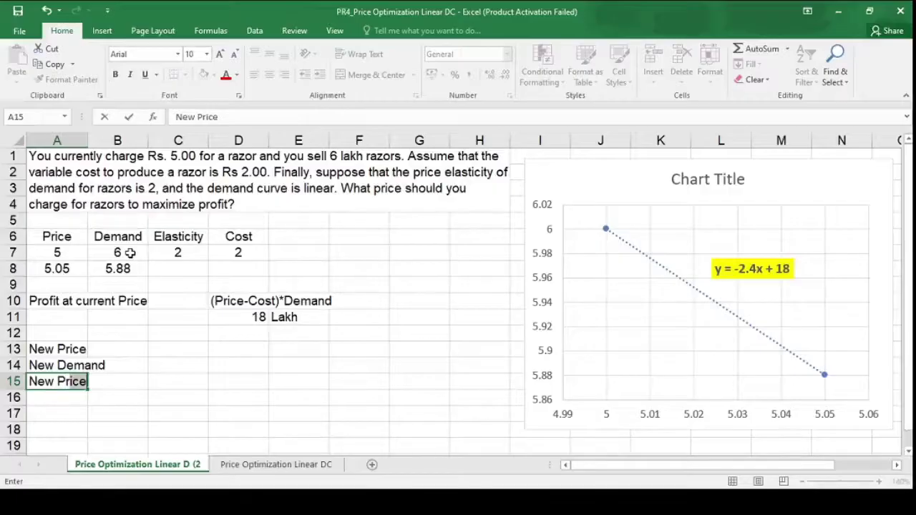
type("ofit")
key("Up")
key("Up")
key("Right")
key("Right")
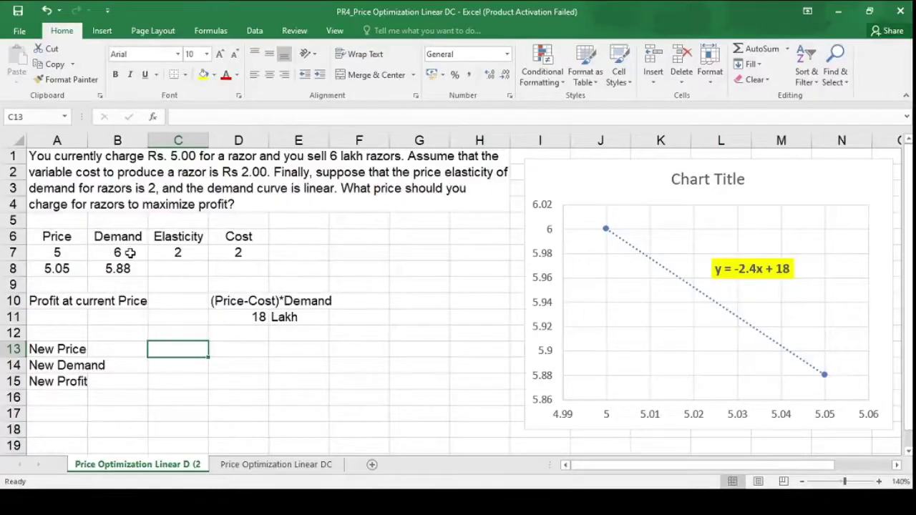
Step: Enter a trial new price of 1 in C13
type("1")
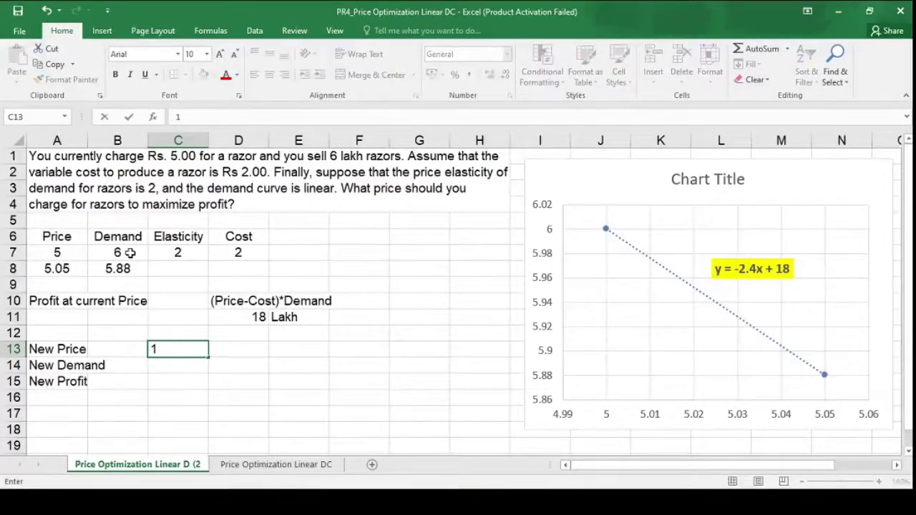
key("ctrl+Return")
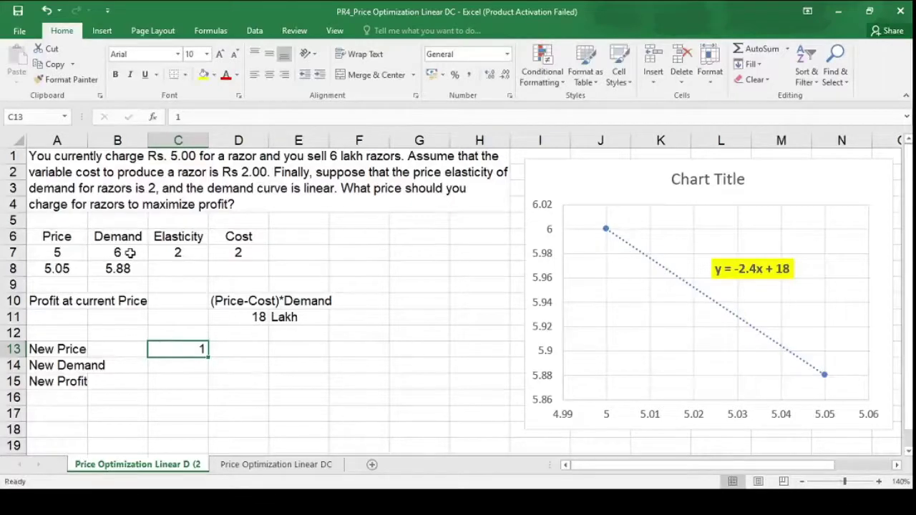
key("Return")
key("Up")
key("Return")
key("Up")
key("Return")
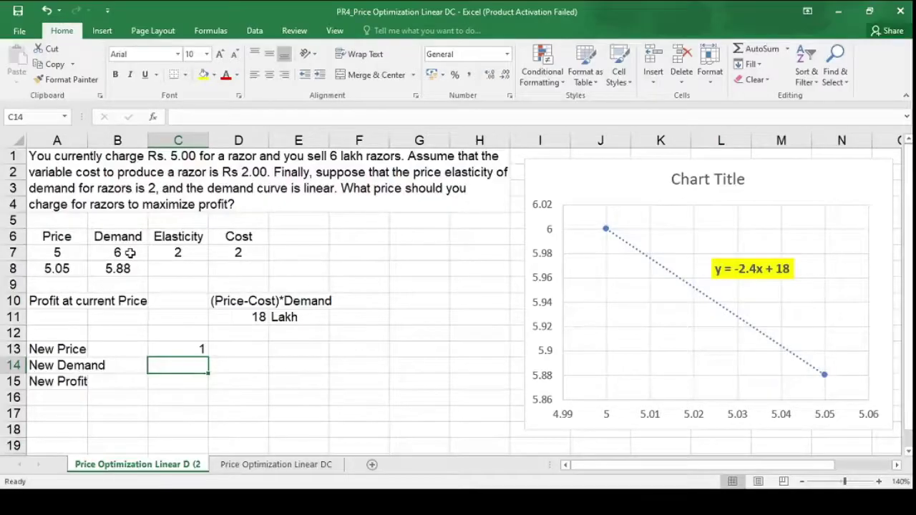
Step: Compute new demand in C14 as =-2.4*C13+18, giving 15.6
type("=")
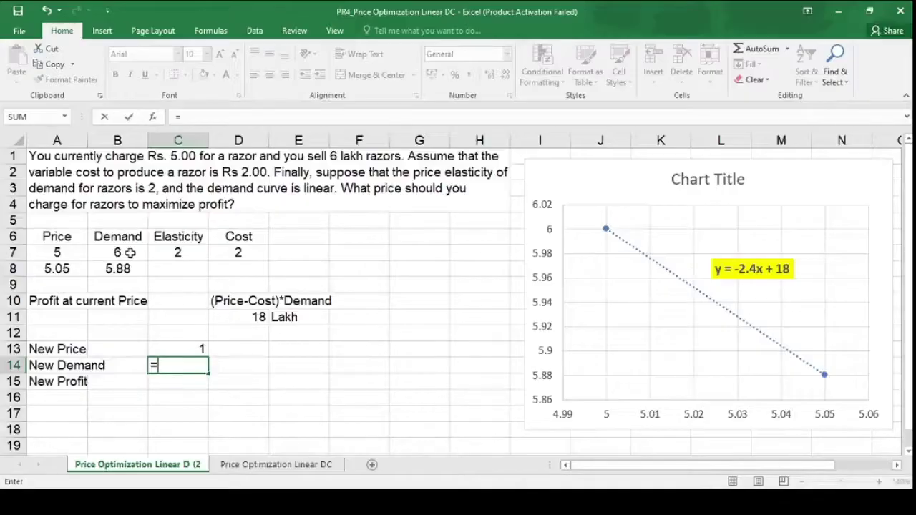
type("-2.4*")
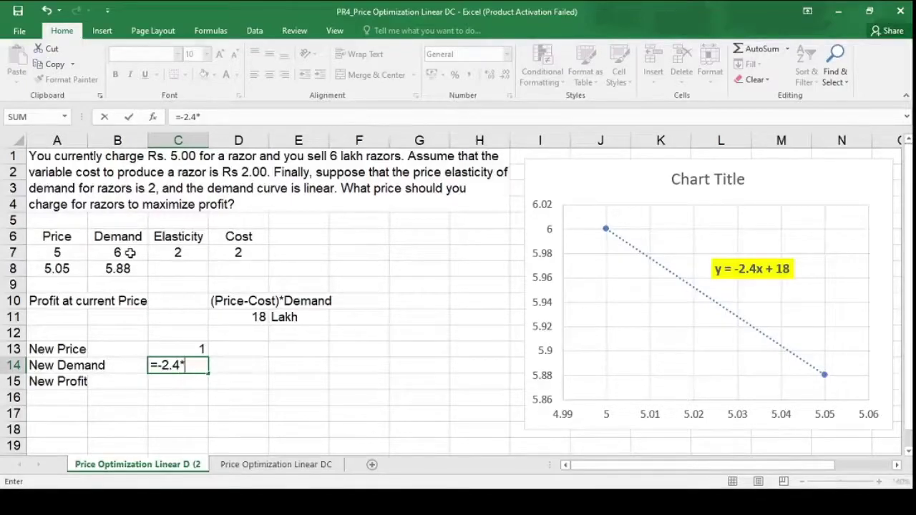
left_click(185, 350)
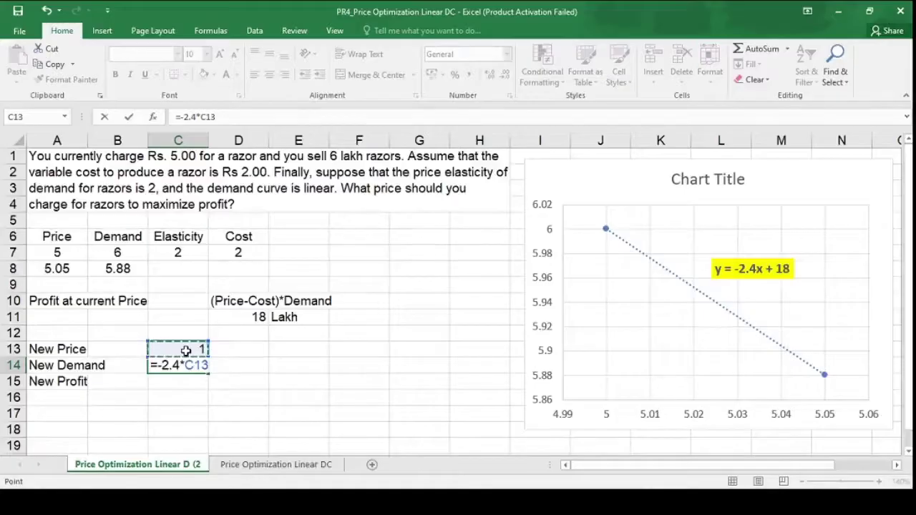
type("+18")
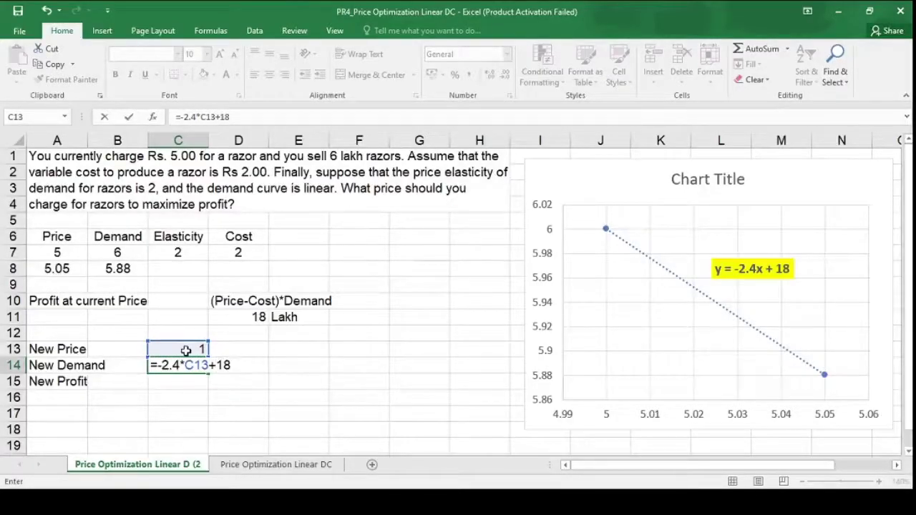
key("Return")
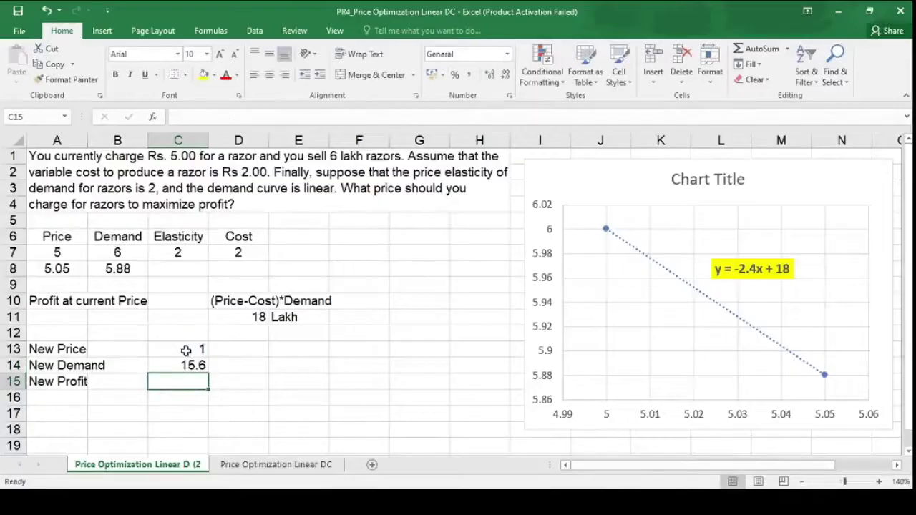
Step: Enter =(C13-D7)*C14 in C15, giving a new profit of -15.6 at price 1
type("=")
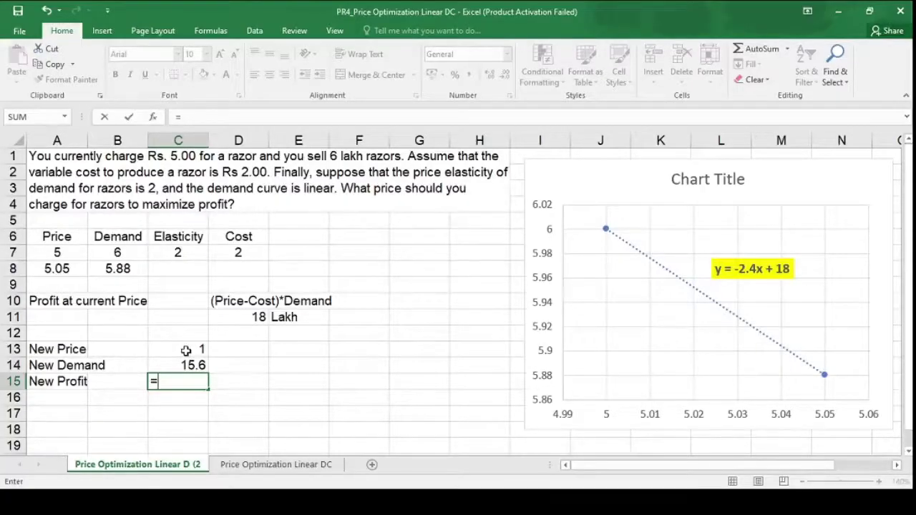
type("(")
left_click(193, 349)
type("-")
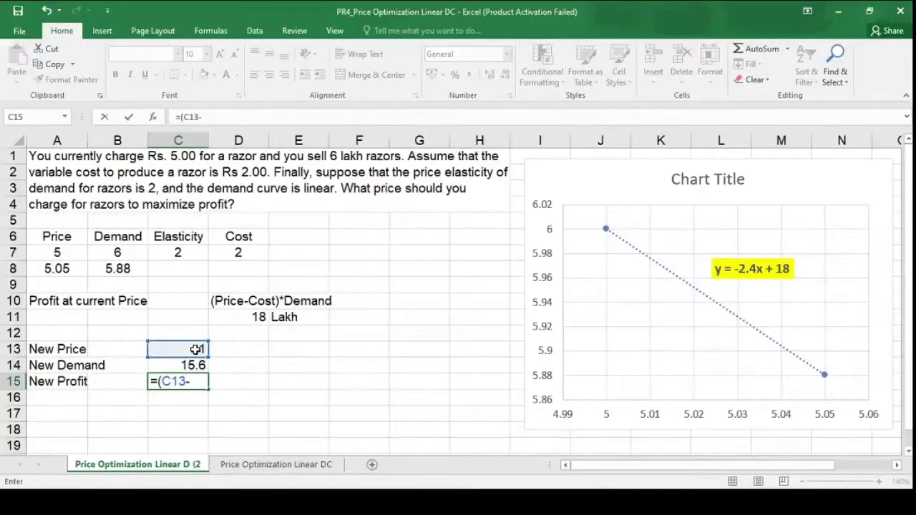
left_click(240, 252)
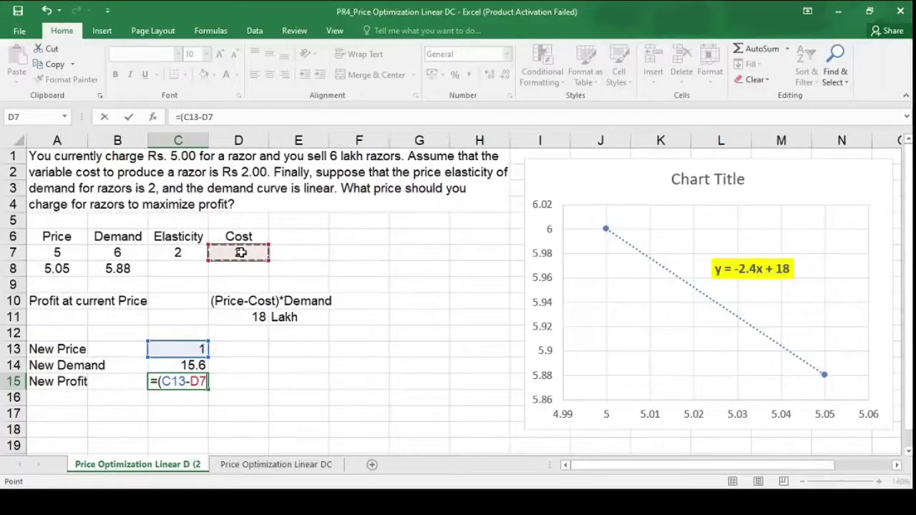
type(")*")
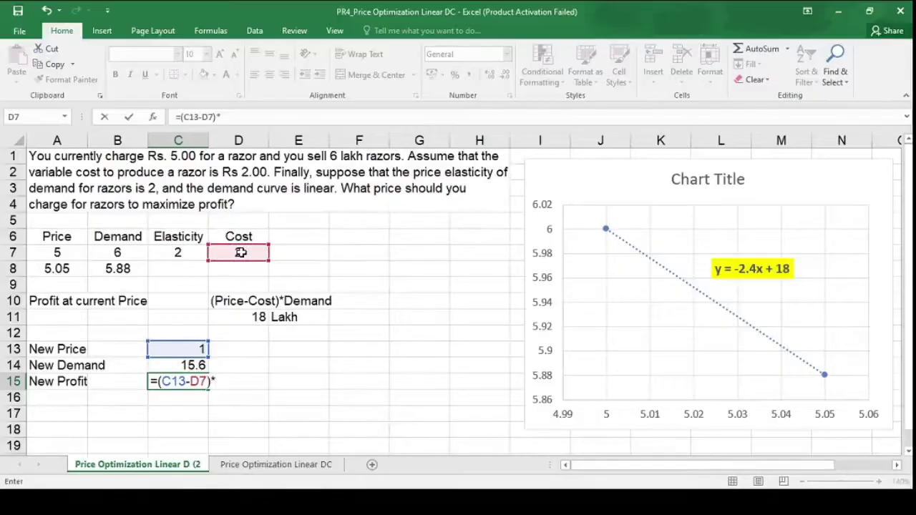
left_click(170, 364)
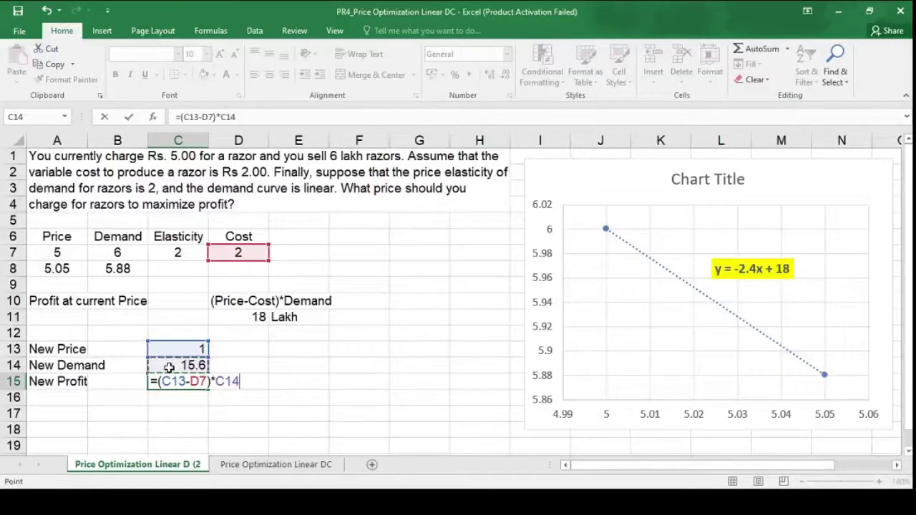
key("Return")
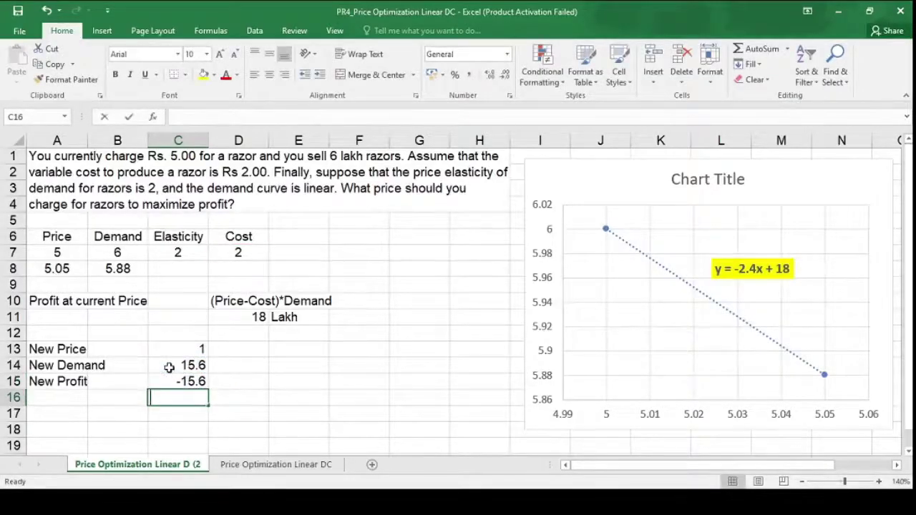
left_click(185, 348)
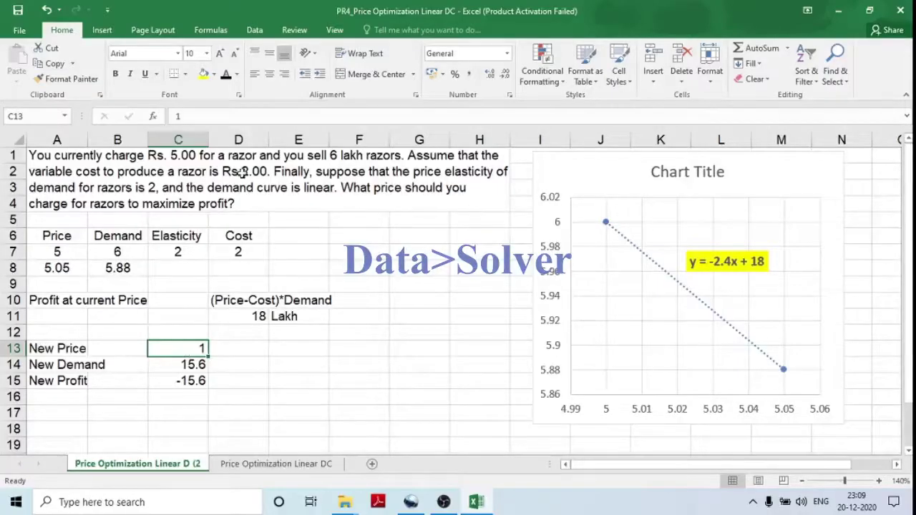
Step: Launch the Solver Parameters dialog from the Data tab's Analyze group
left_click(256, 32)
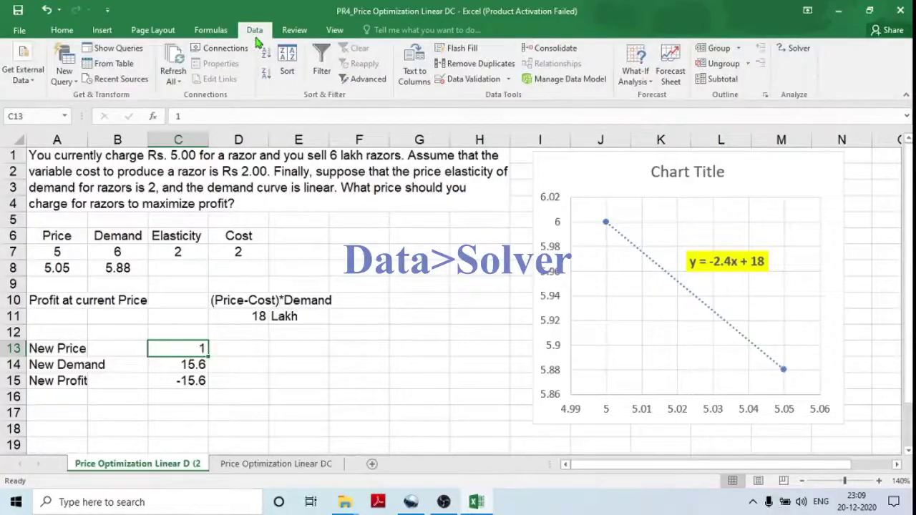
left_click(799, 50)
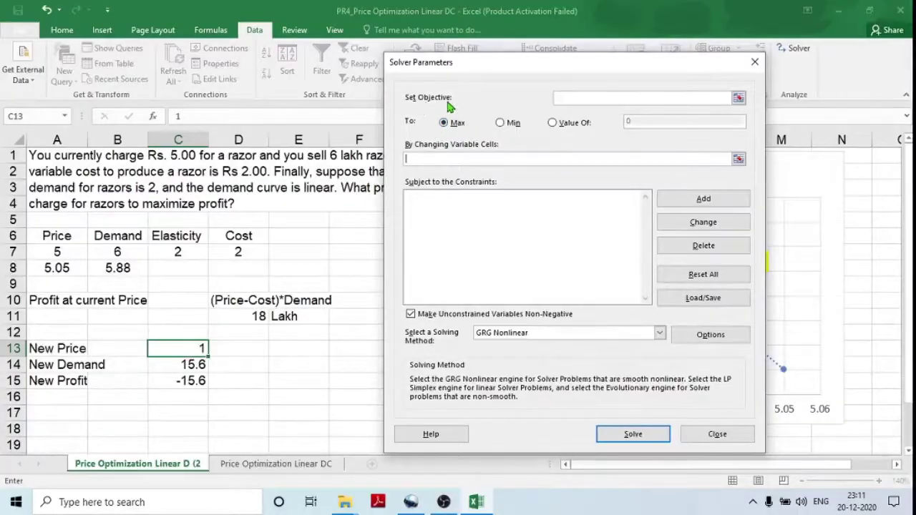
Step: Solve to maximise $C$15 by changing $C$13, reaching price 4.75 and profit 18.15
left_click(573, 98)
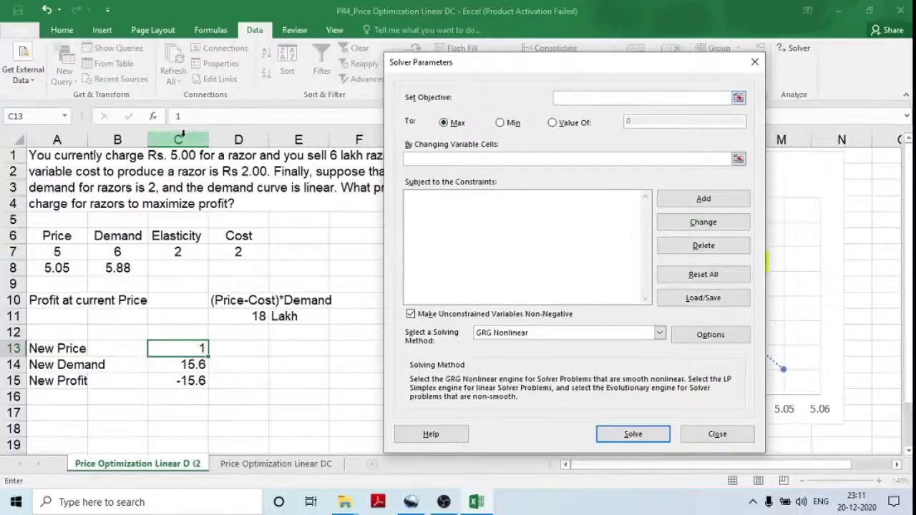
left_click(176, 379)
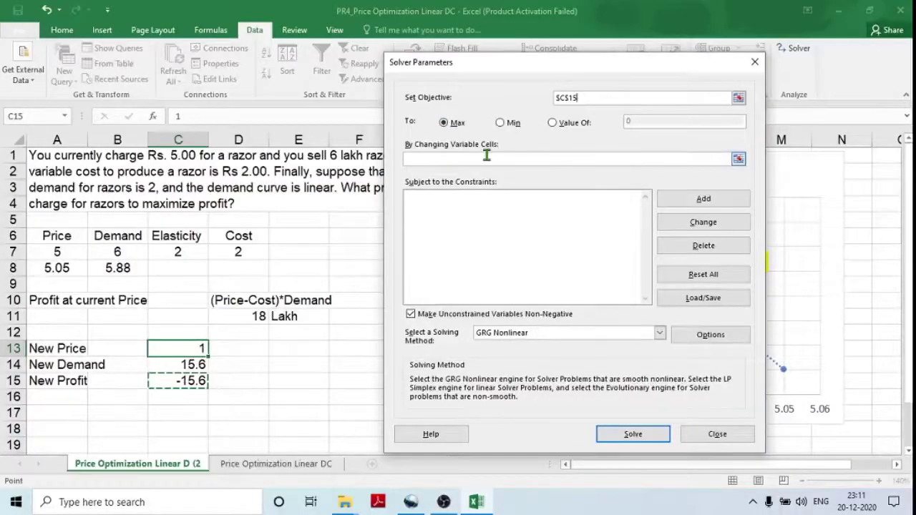
left_click(425, 156)
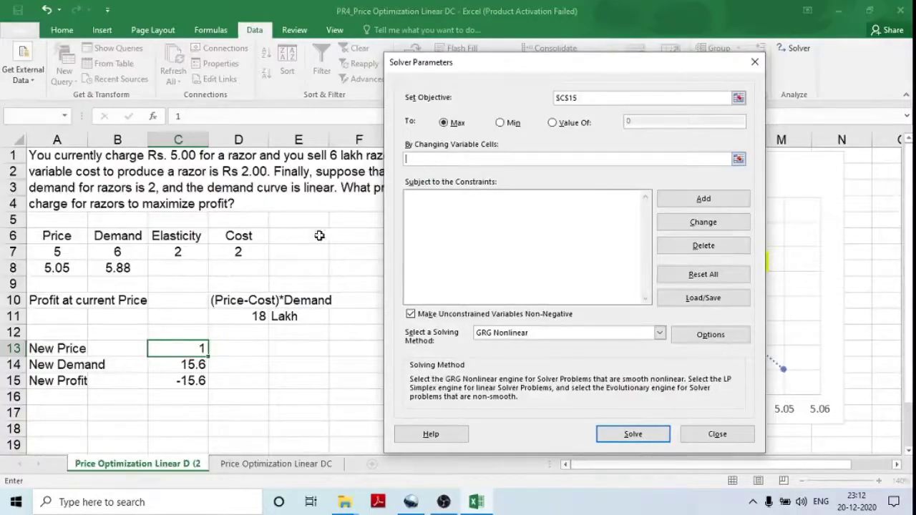
left_click(181, 349)
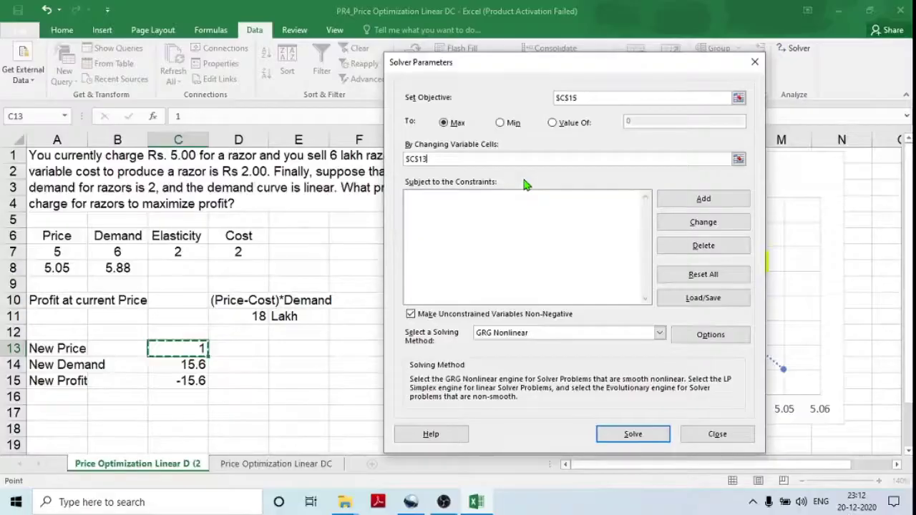
left_click(633, 434)
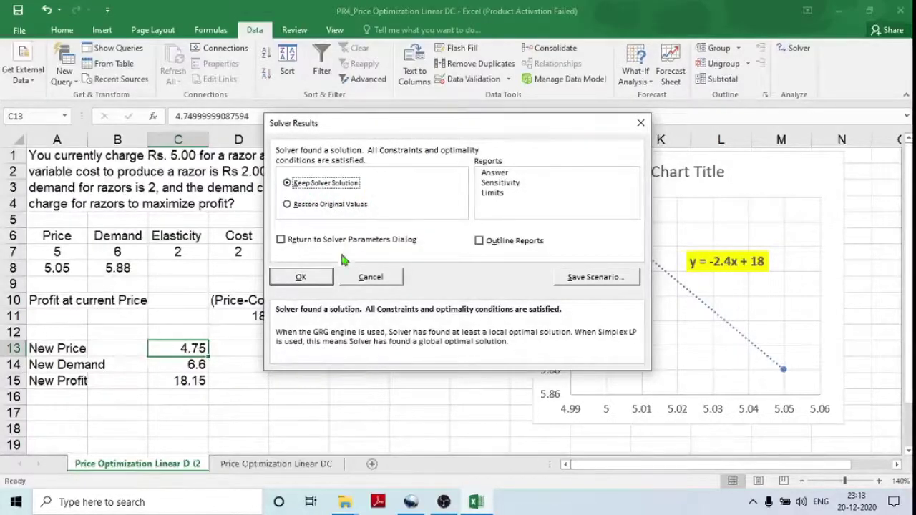
Step: Keep Solver's solution of price 4.75, demand 6.6 and profit 18.15, then select D15
left_click(302, 278)
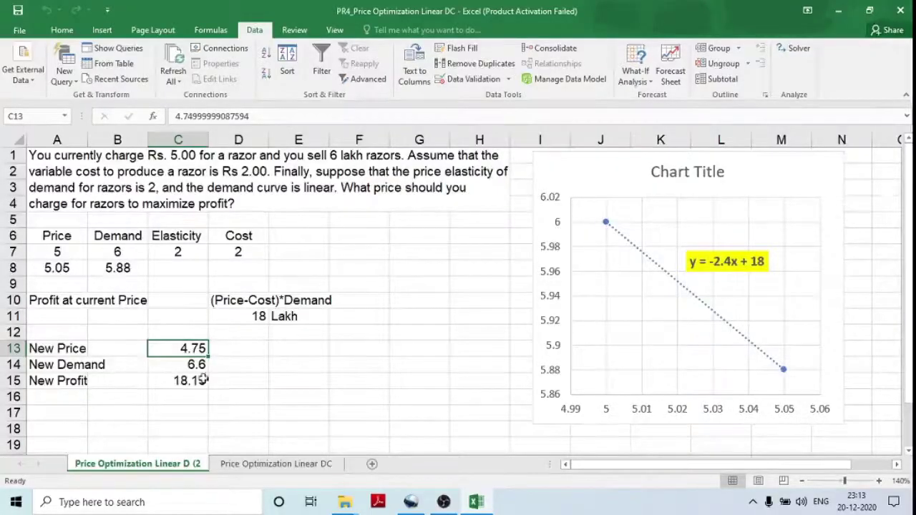
left_click(236, 379)
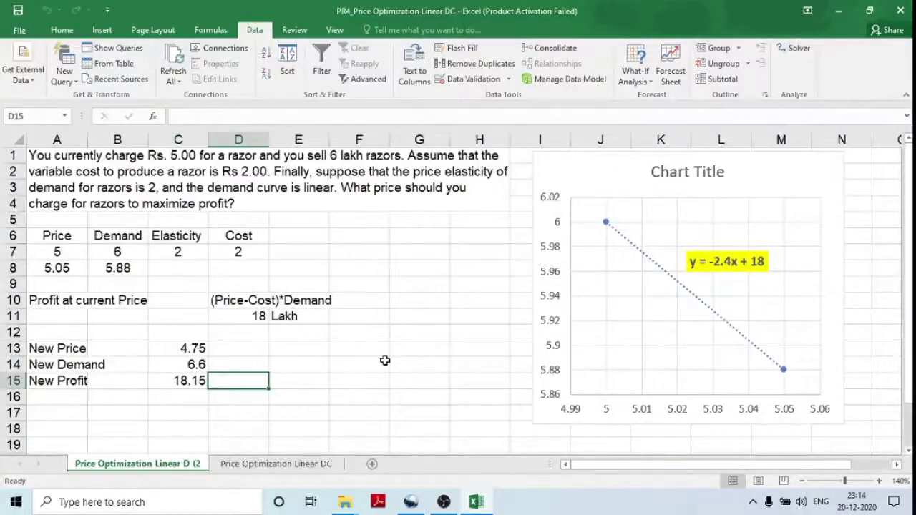